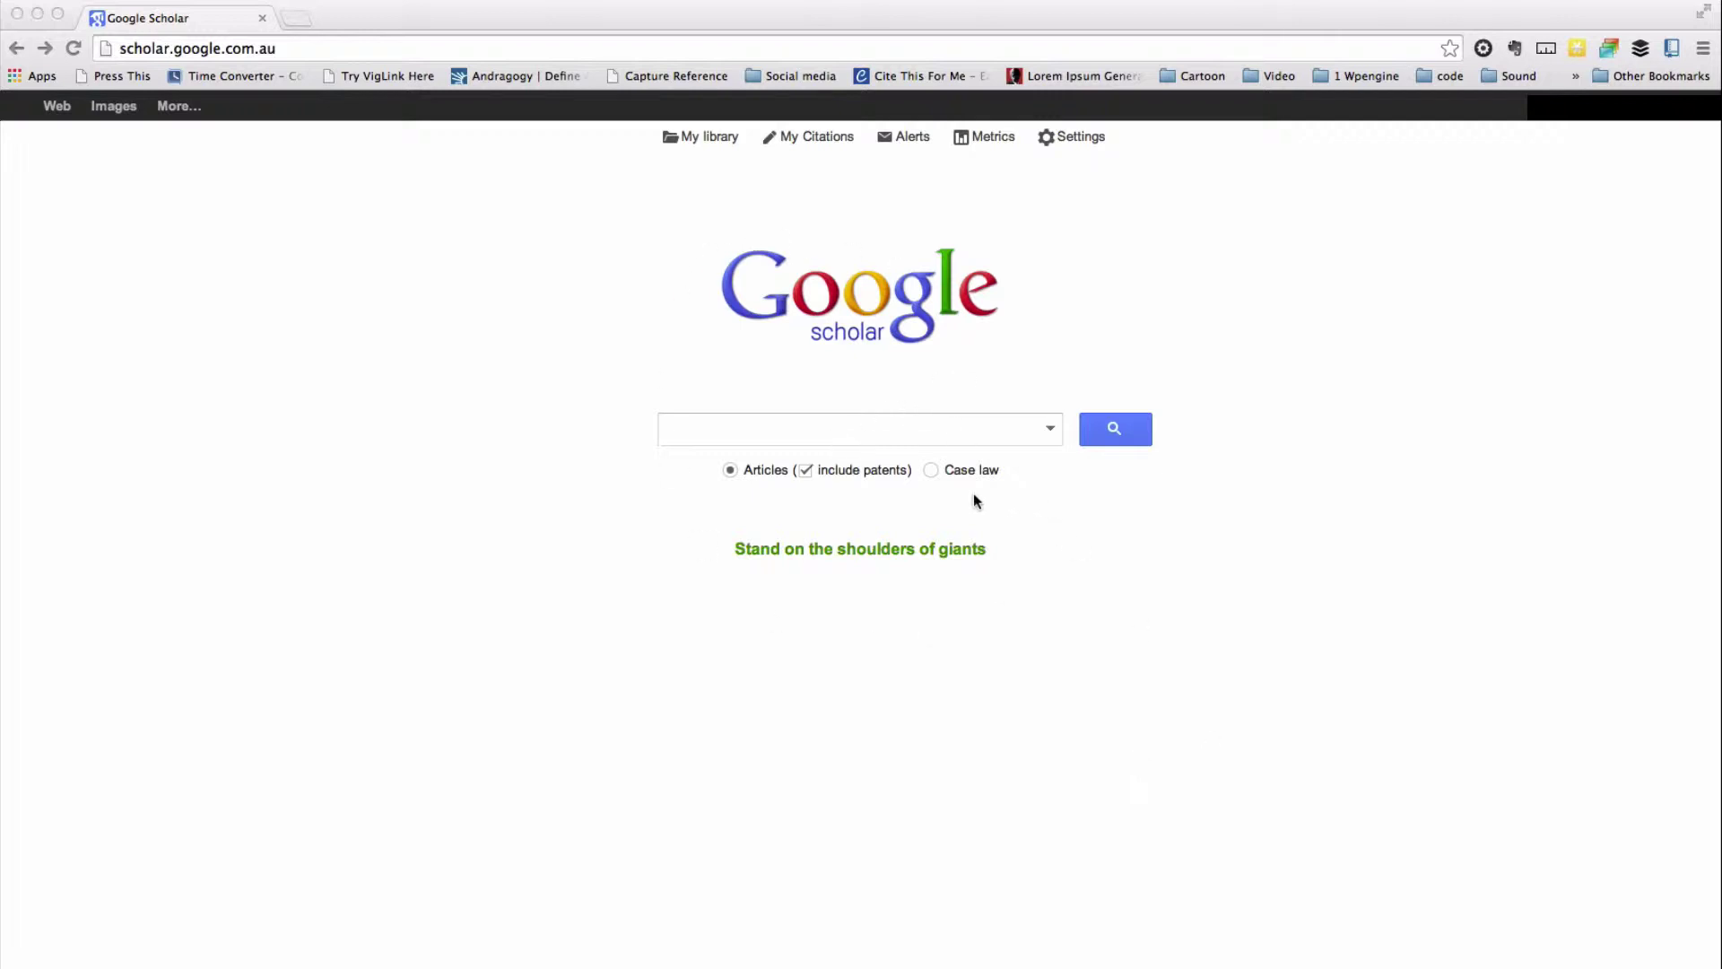
Search articles for "design thinking" with patents excluded
click(843, 435)
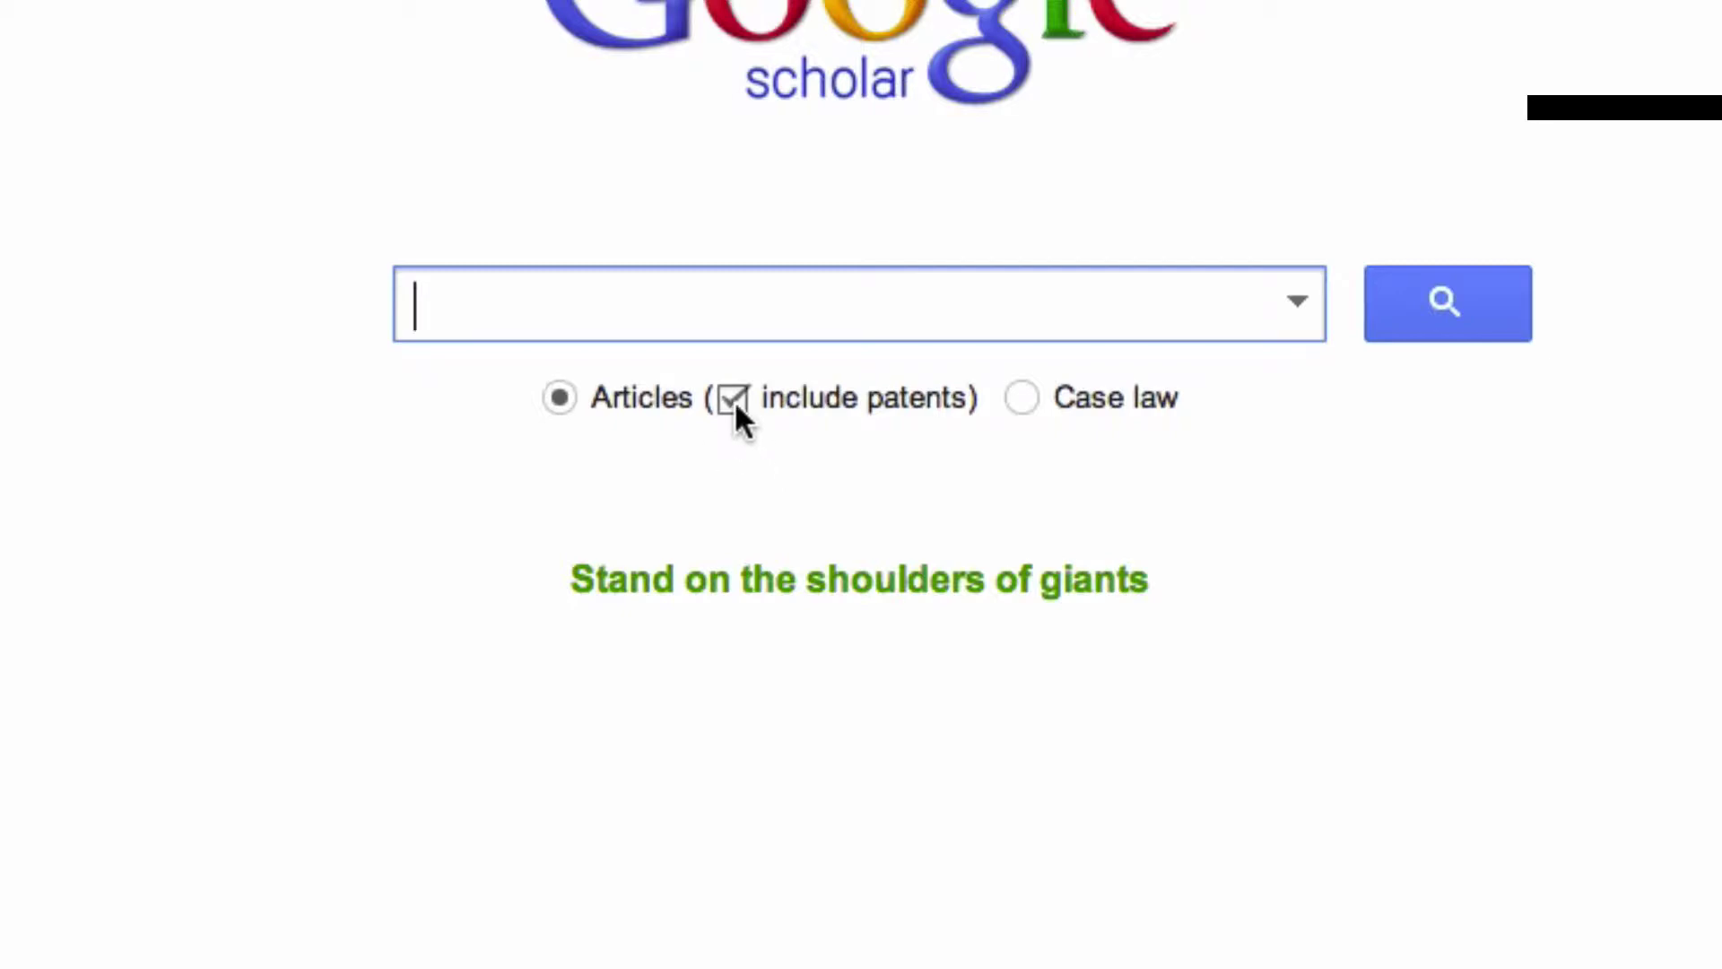
click(734, 400)
click(644, 295)
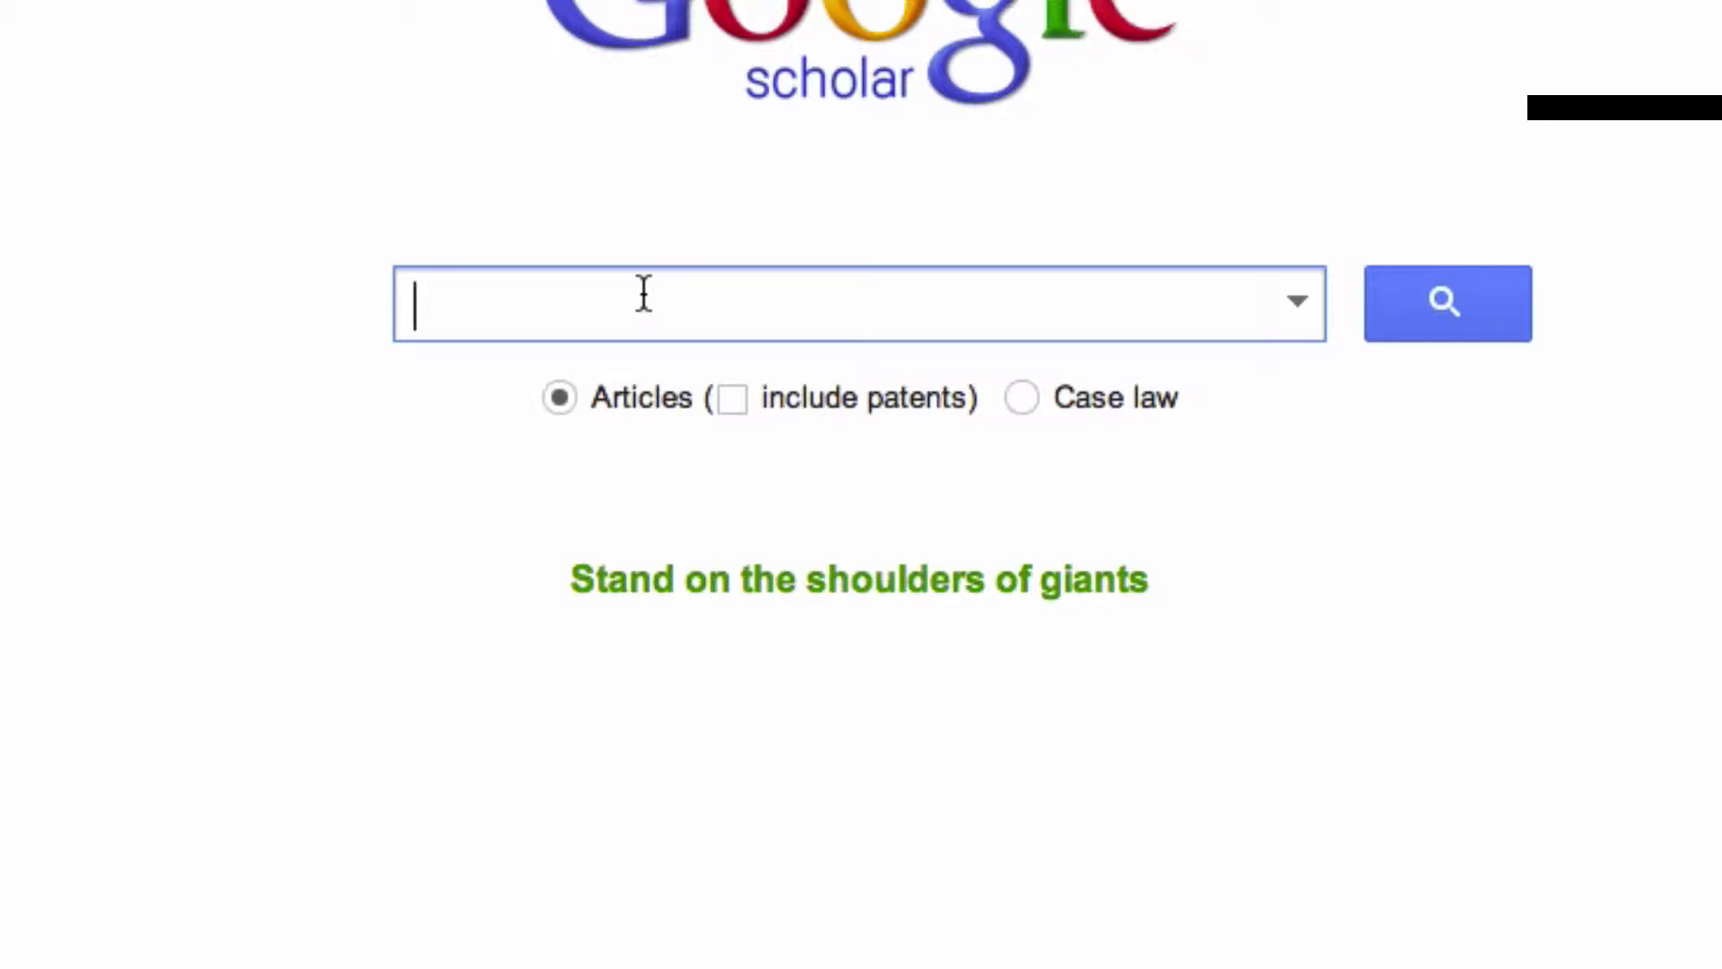
text(design think)
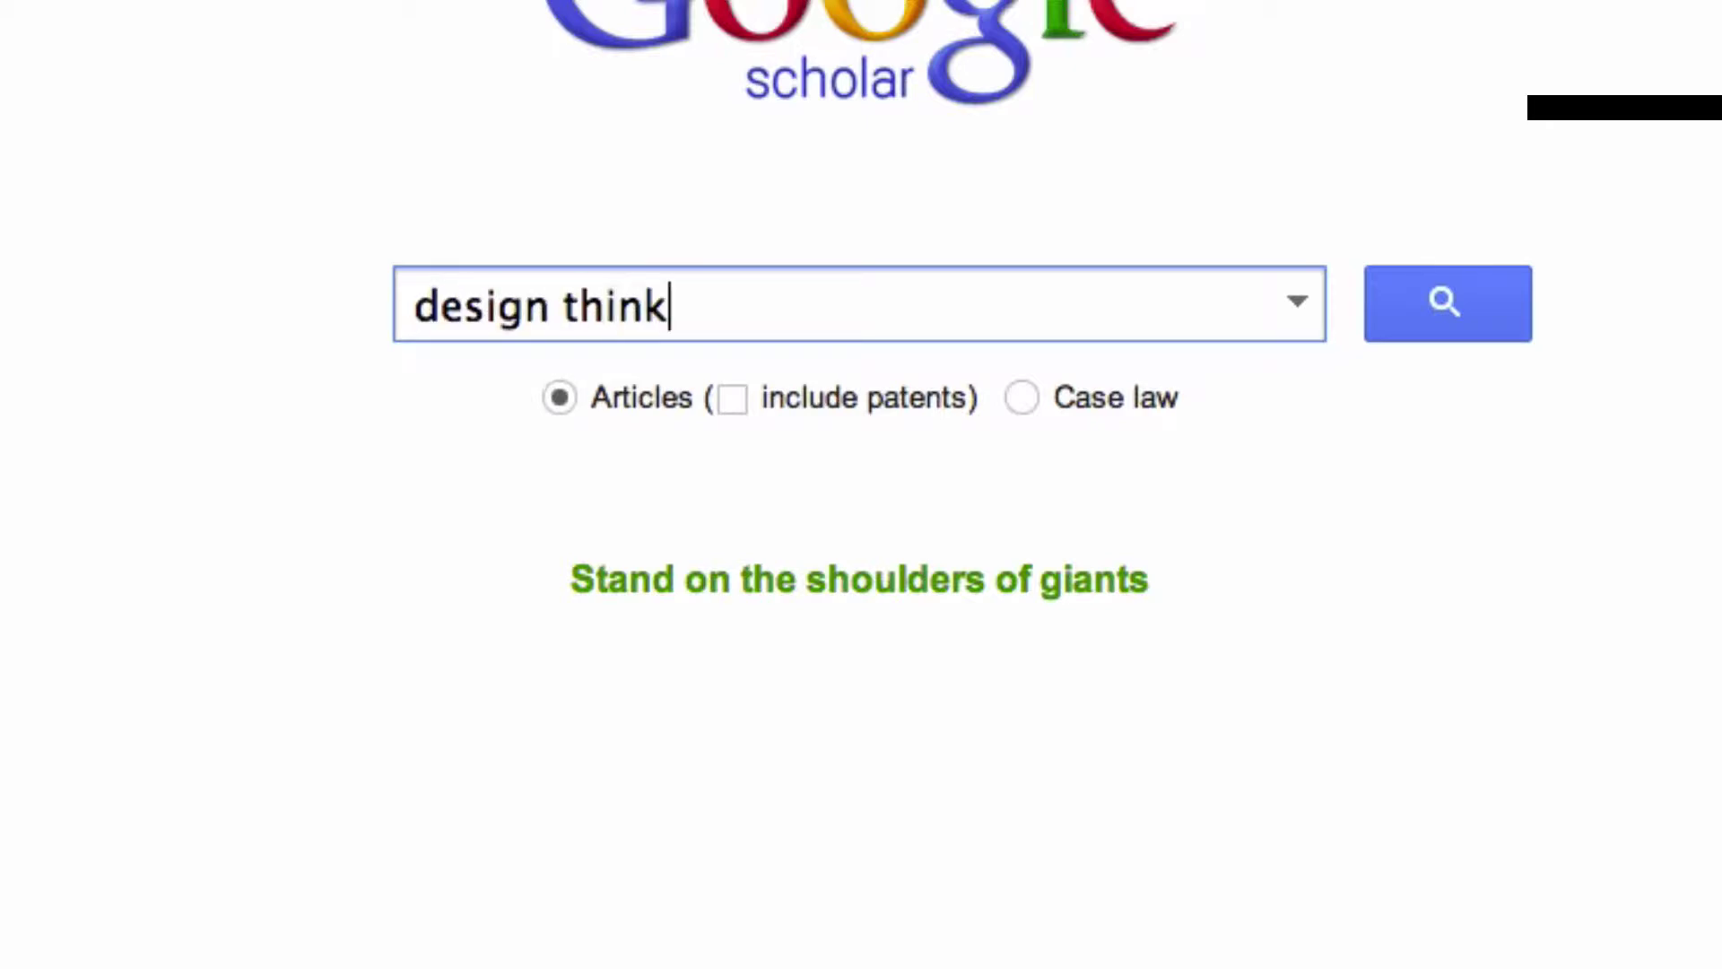
text(ing)
key(Return)
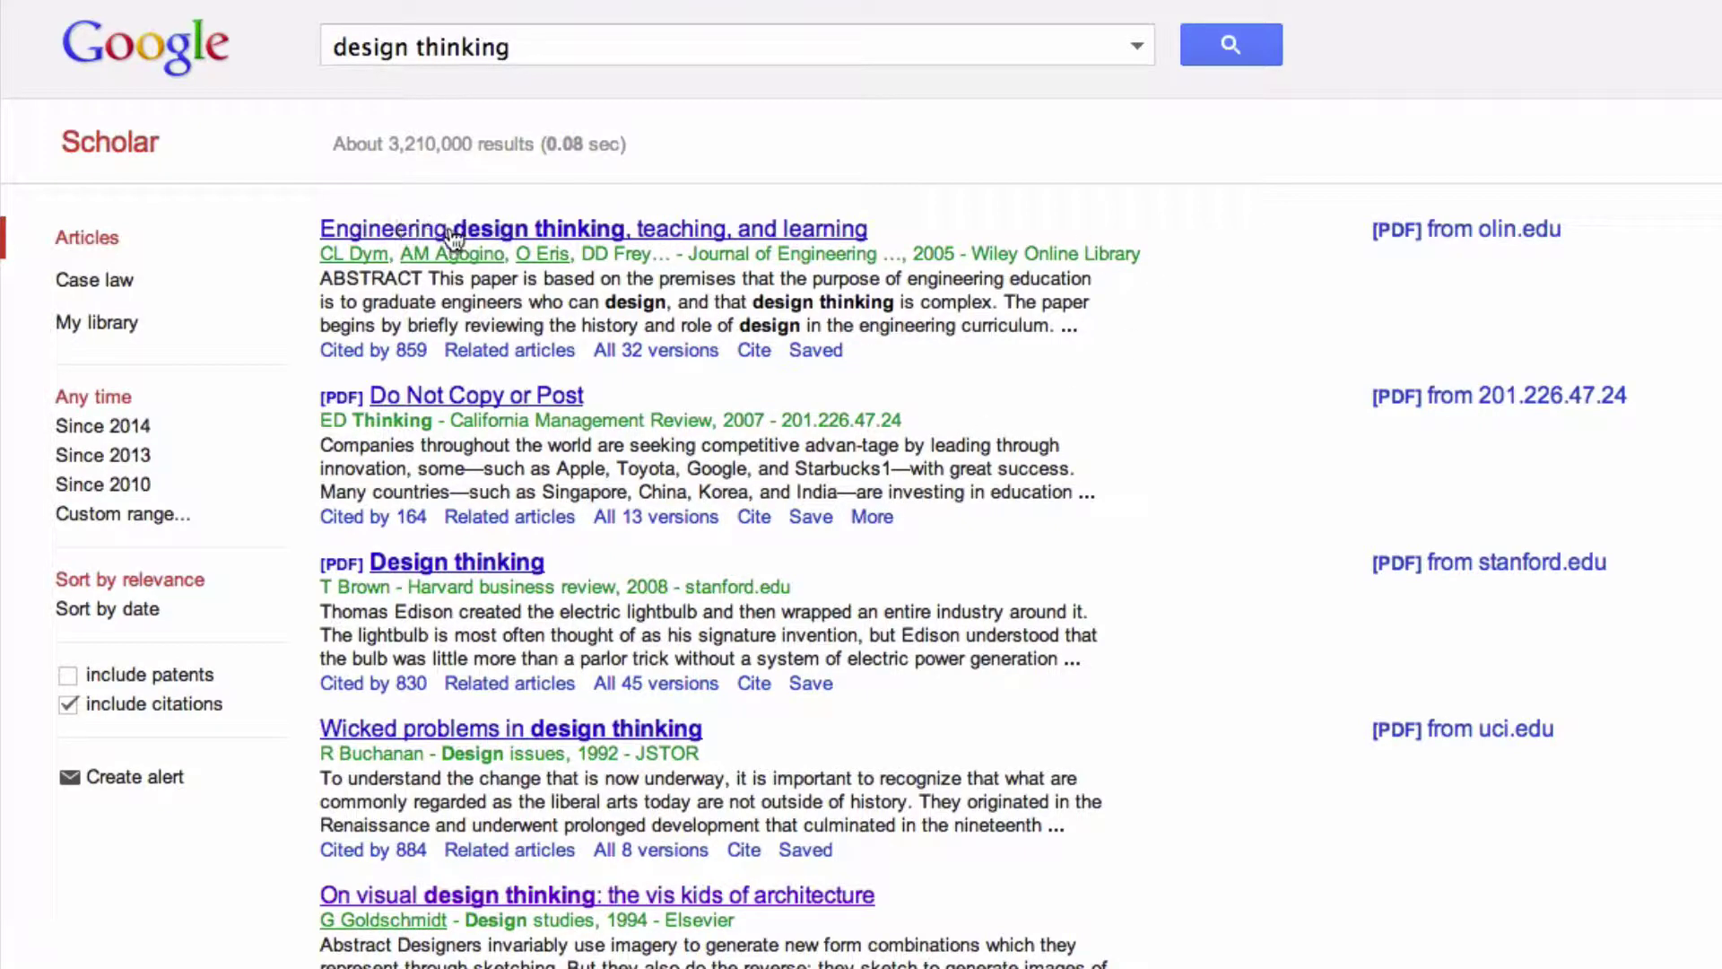
Look over the search results and limit them to publications since 2014
scroll(588, 574, down, 4)
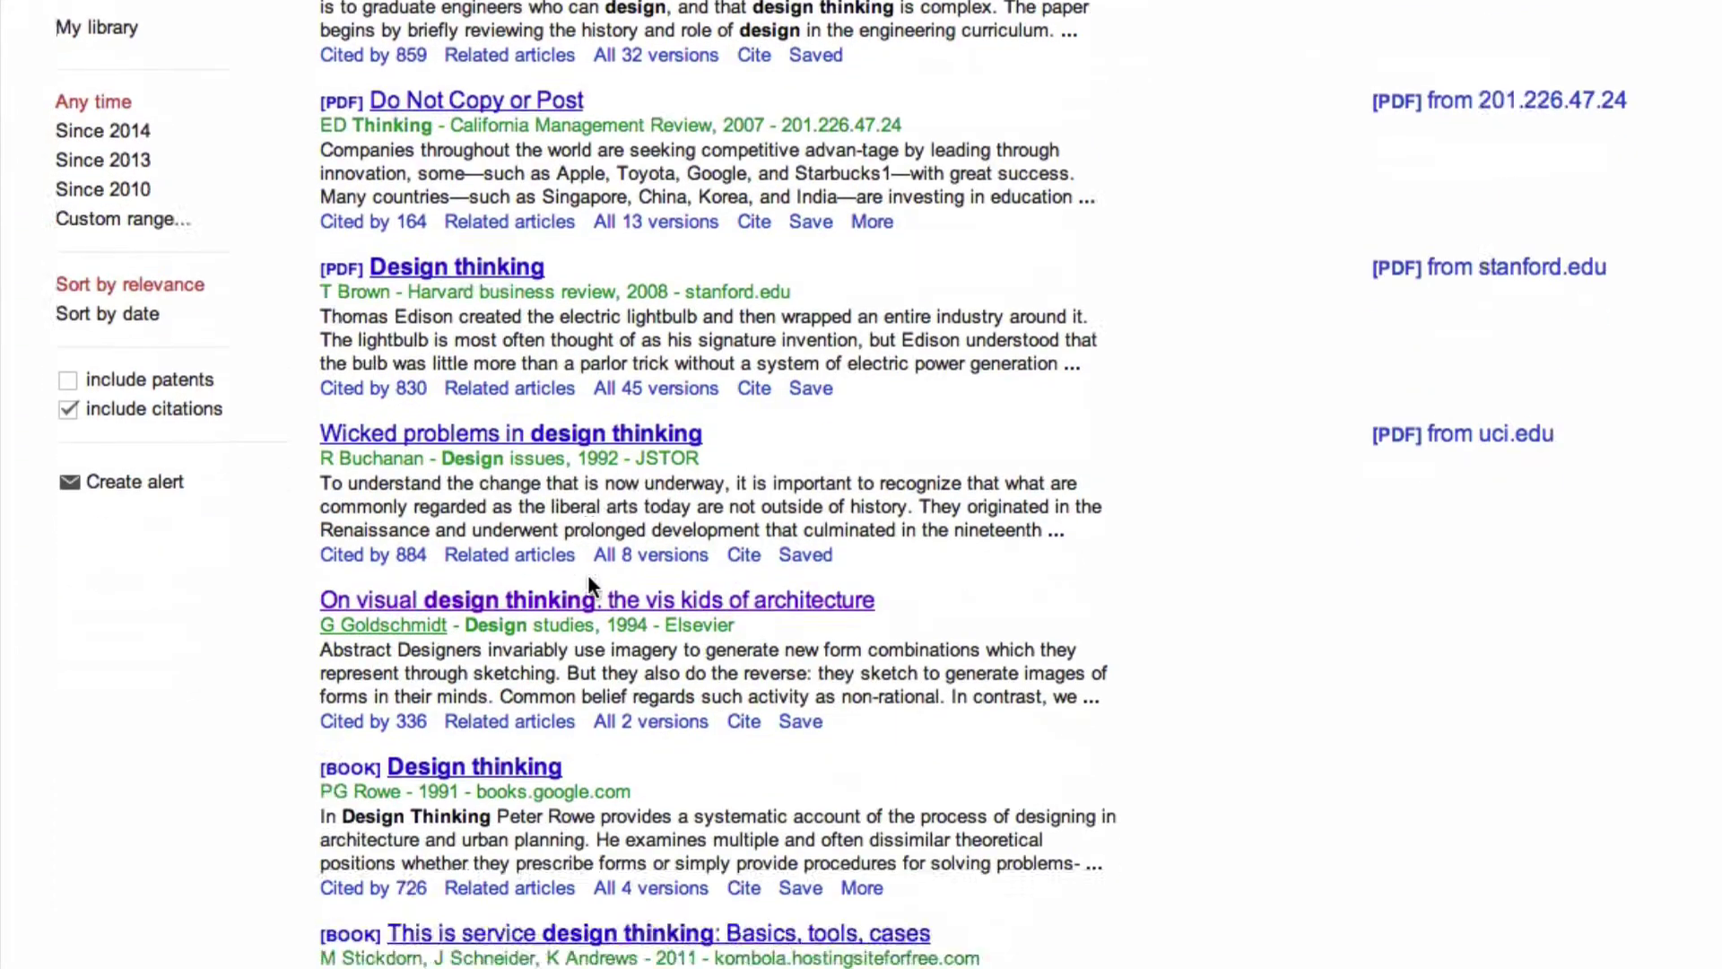
scroll(588, 574, up, 4)
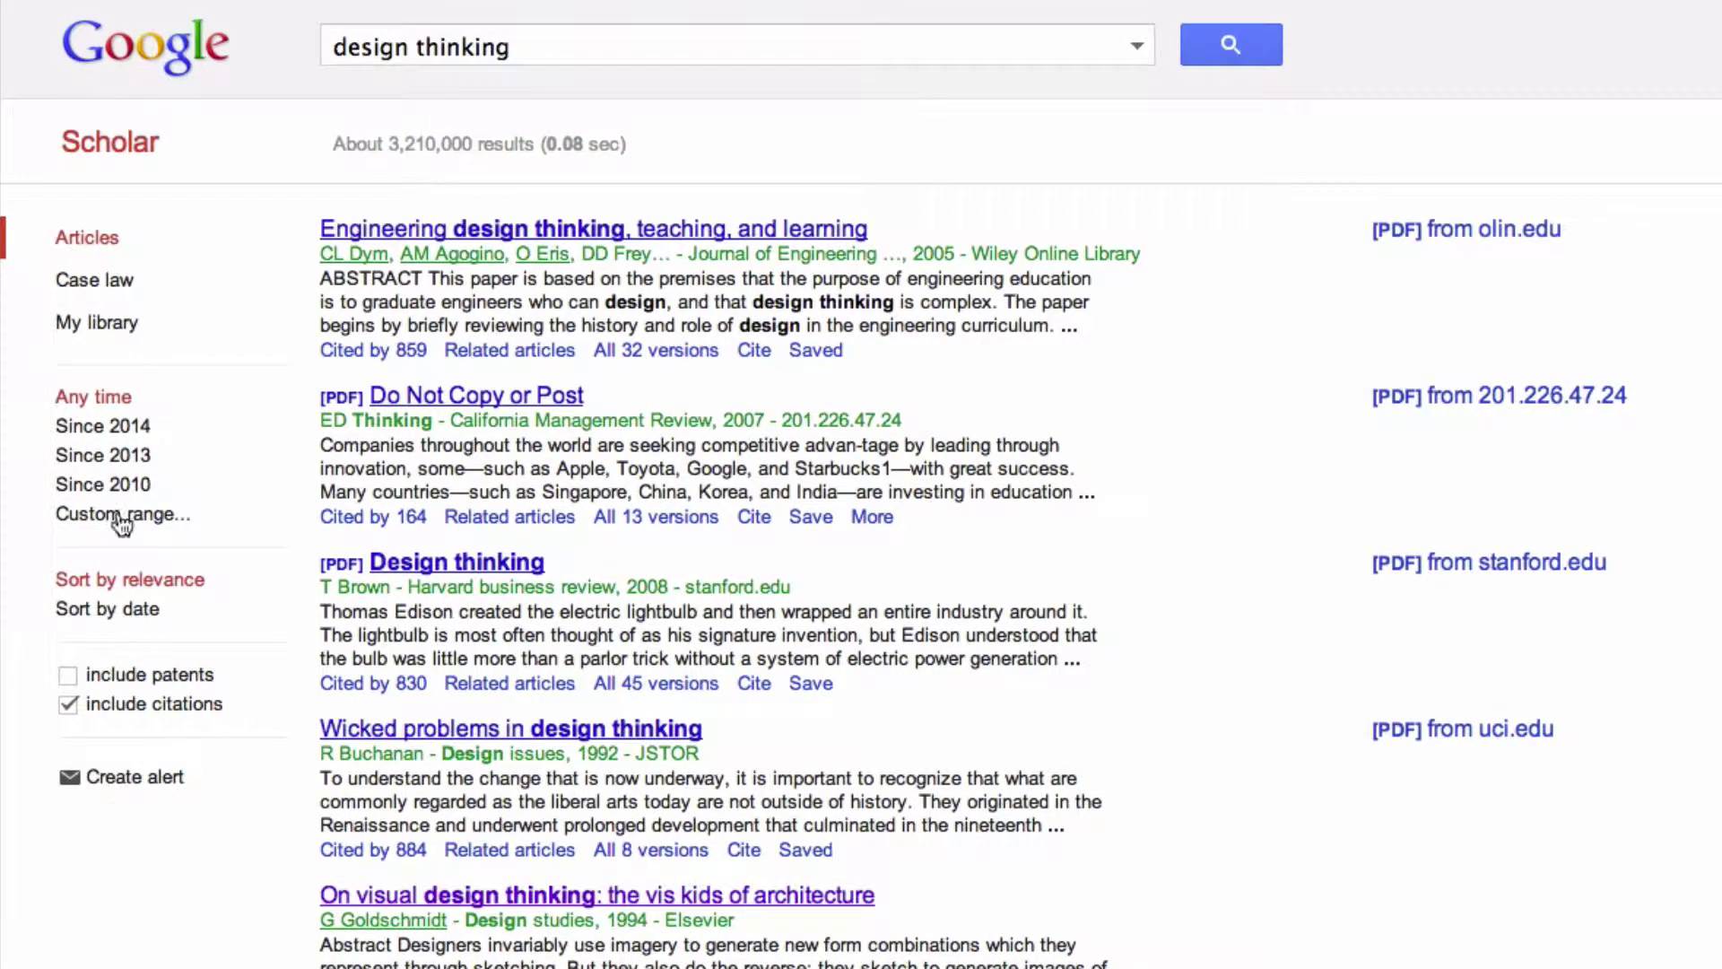
click(108, 427)
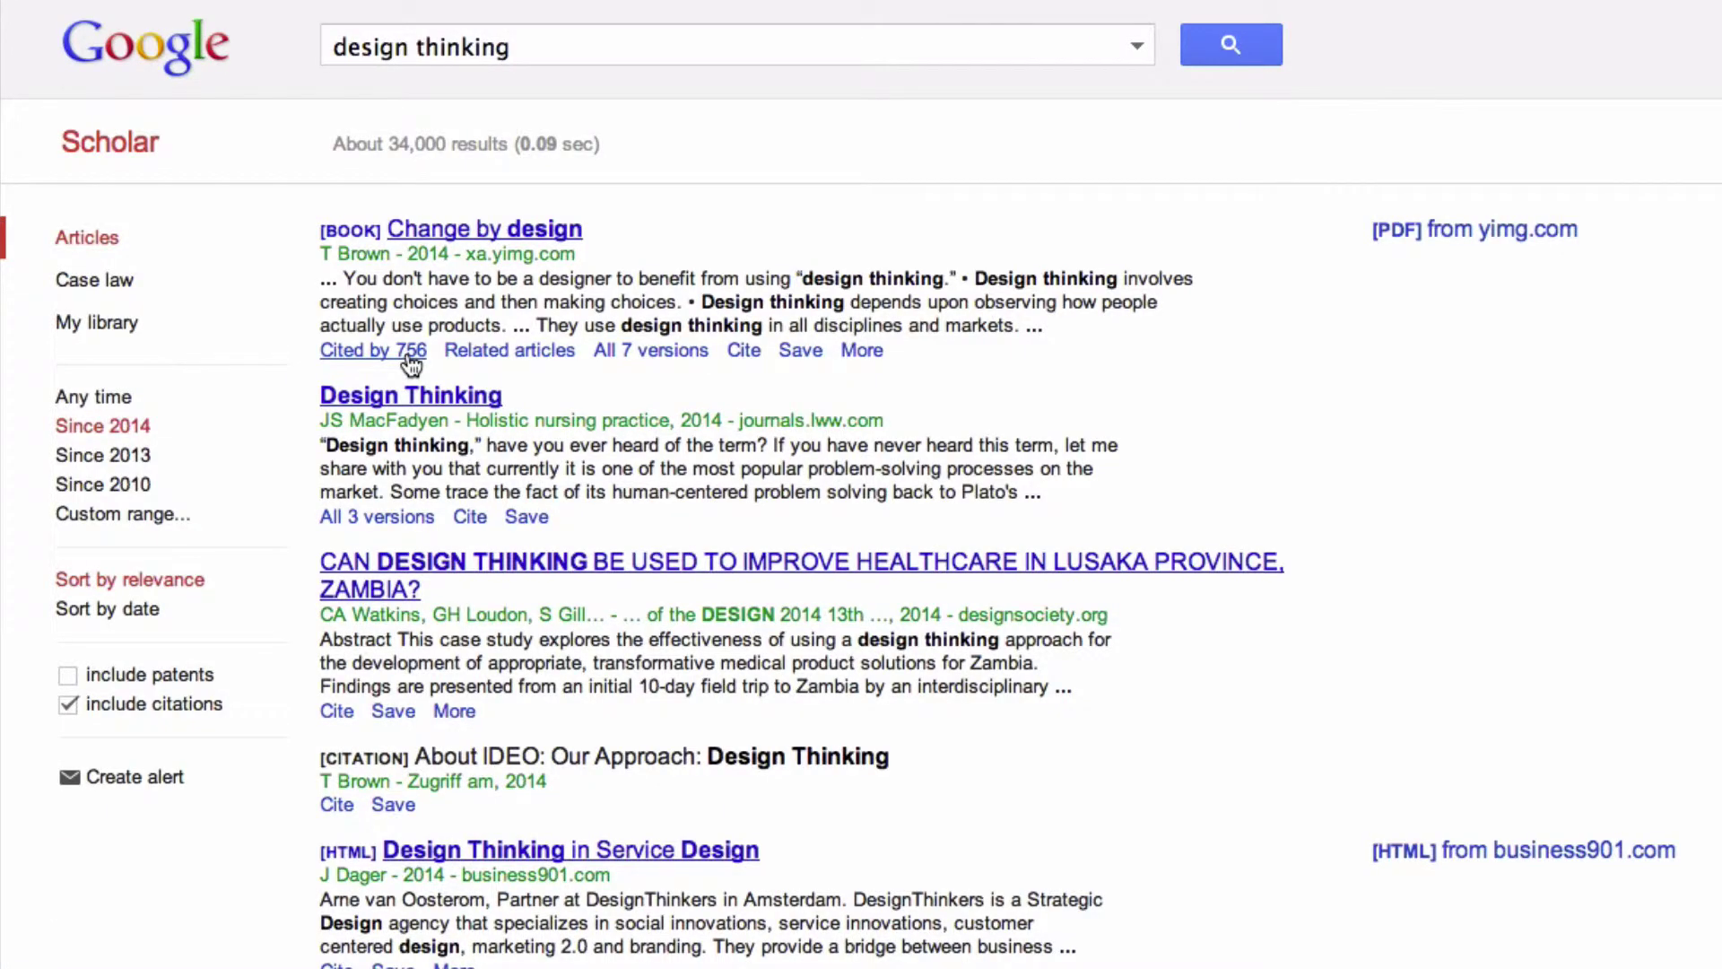
Look through the works citing the book "Change by design", return to the results and view its related articles
click(410, 352)
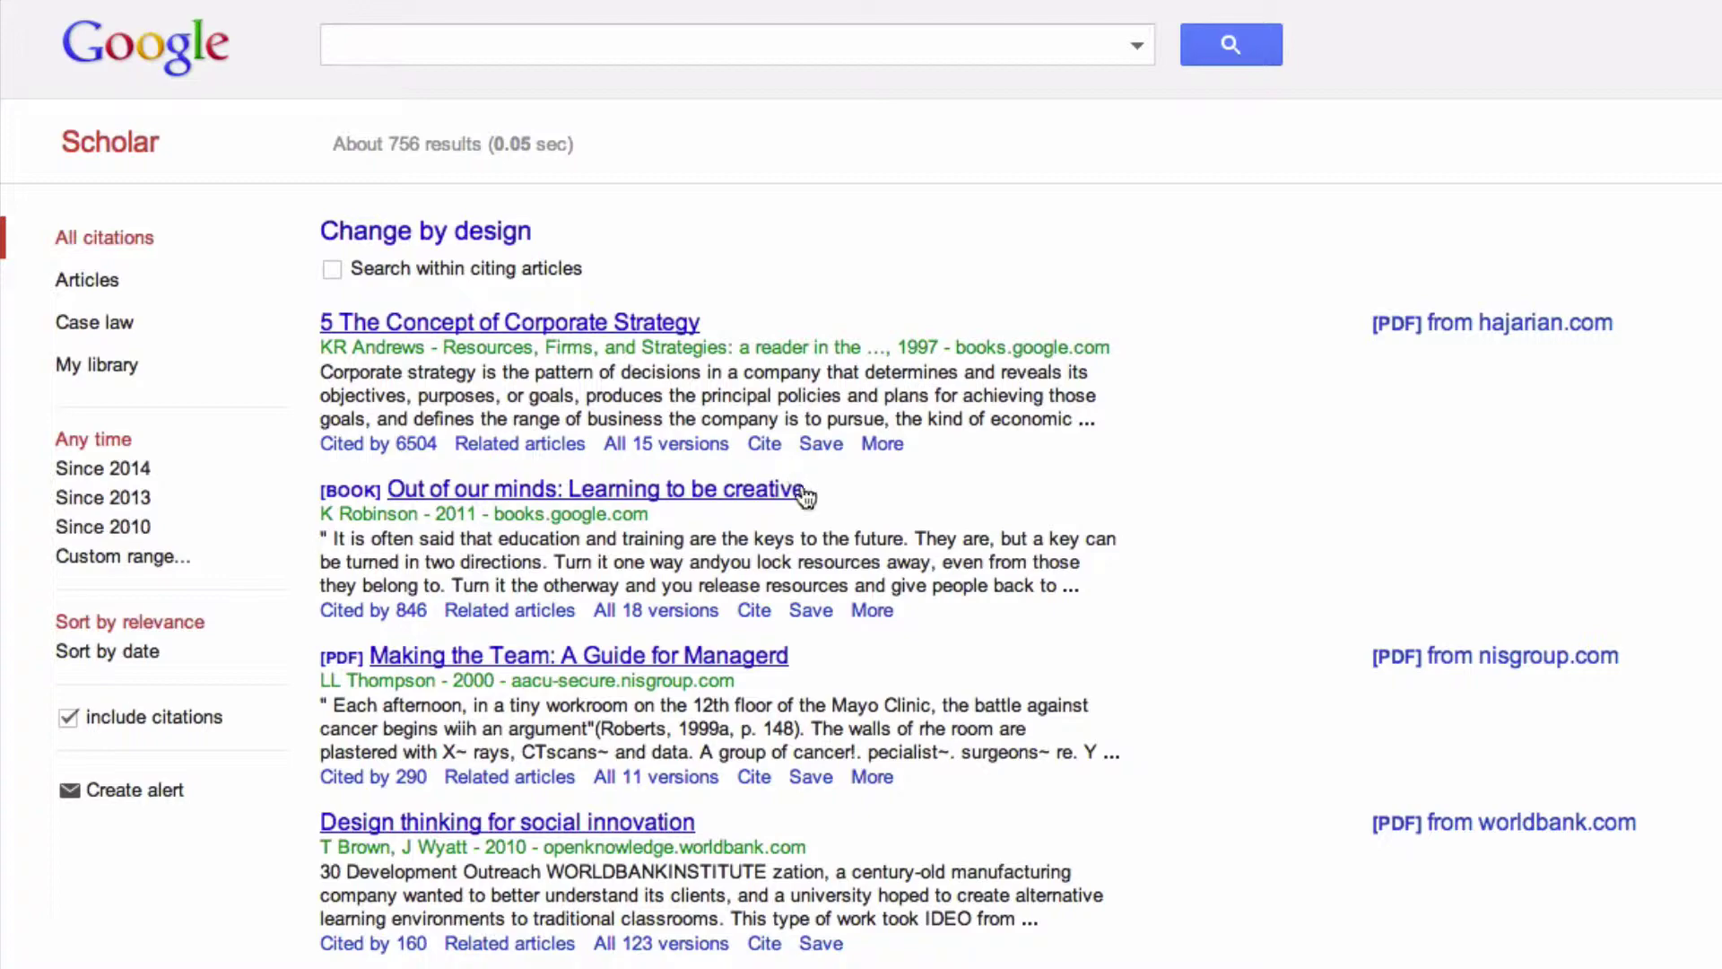
scroll(805, 495, down, 10)
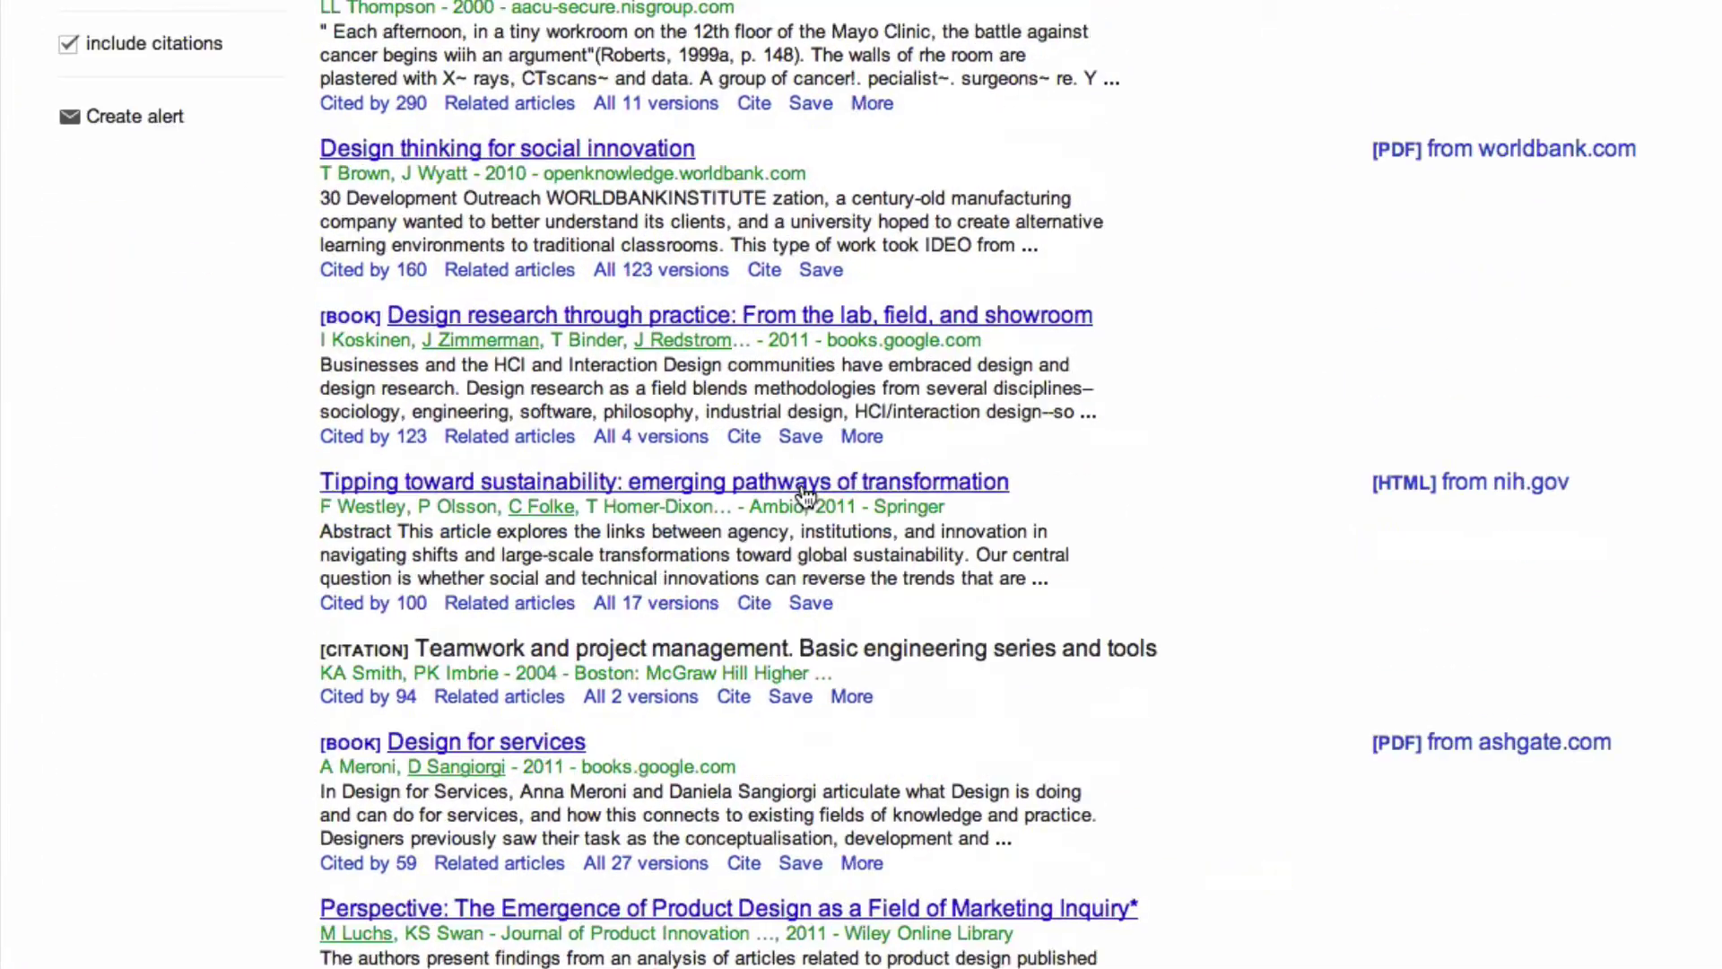
scroll(804, 495, up, 10)
key(alt+Left)
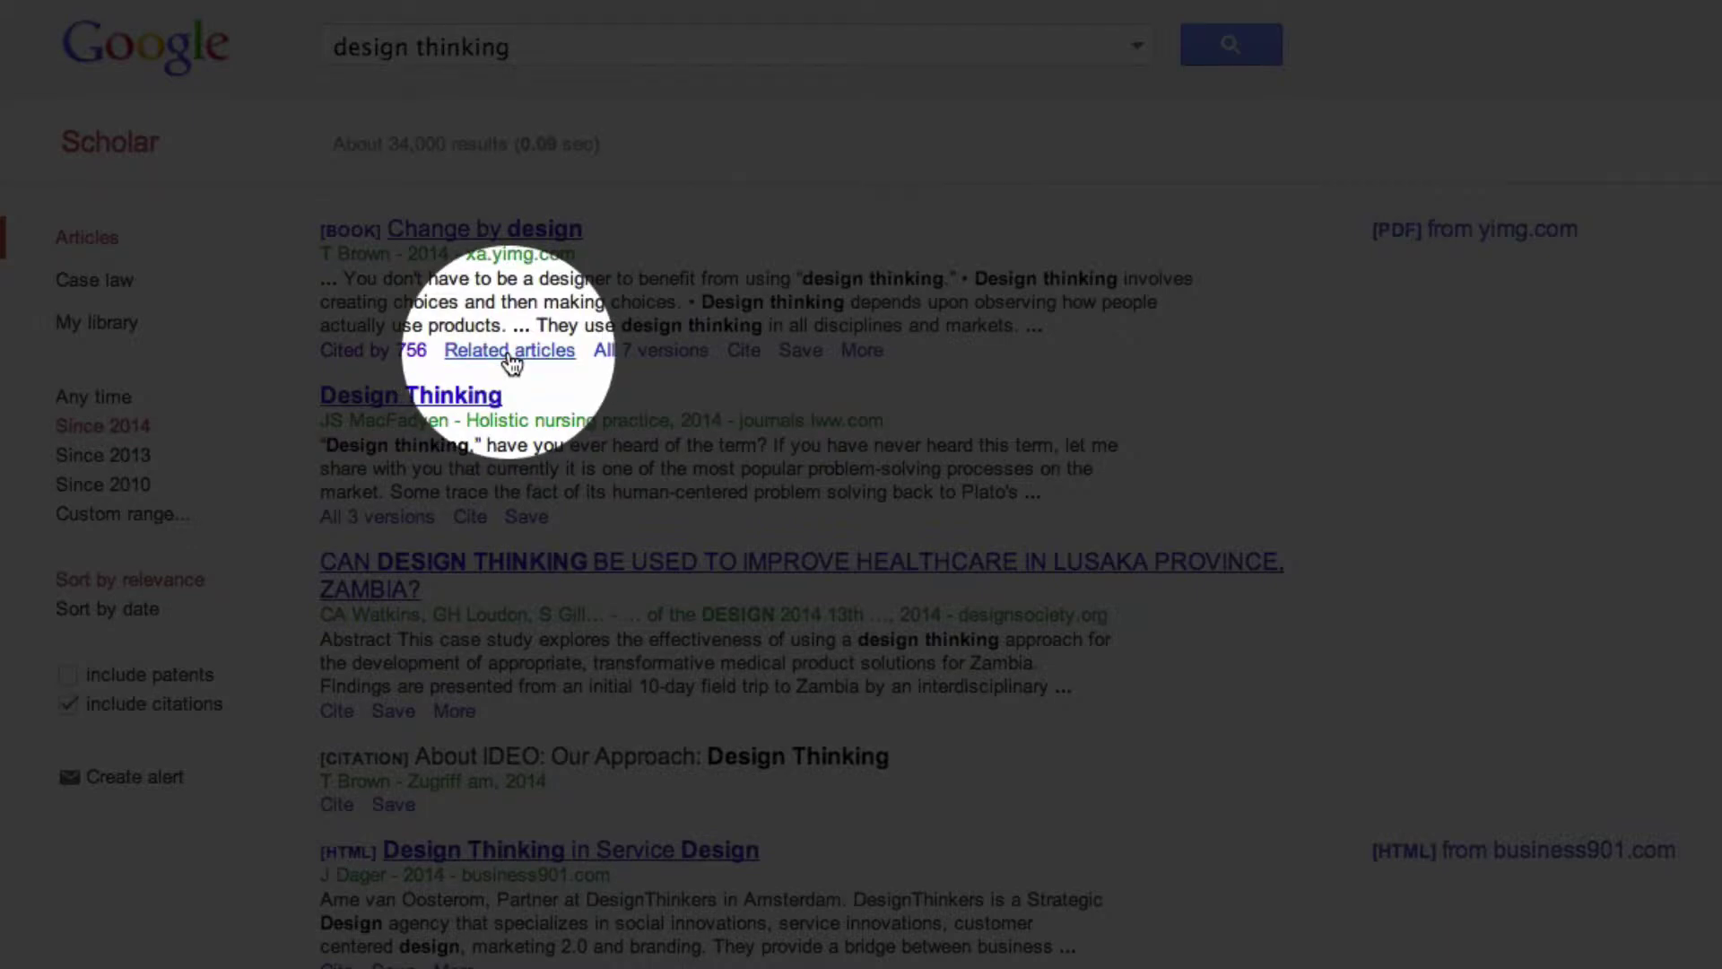
click(509, 357)
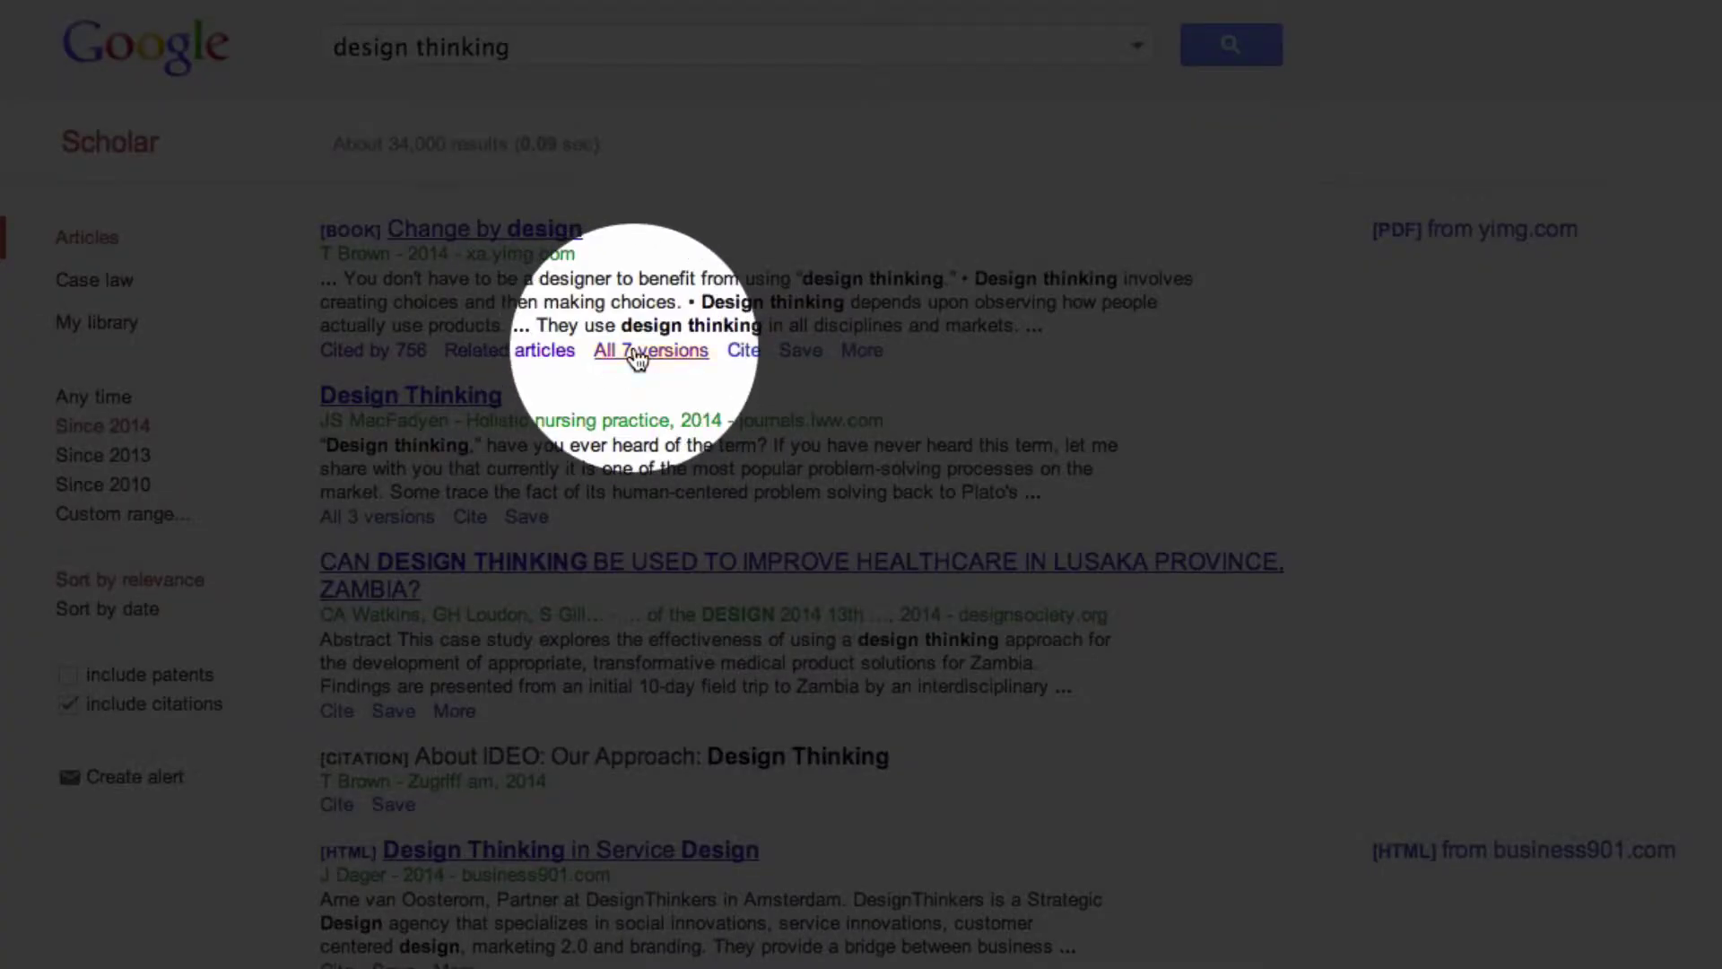
List all versions of "Change by design" and save the yimg.com PDF as change-by-design-brown-e.pdf in Downloads
click(637, 351)
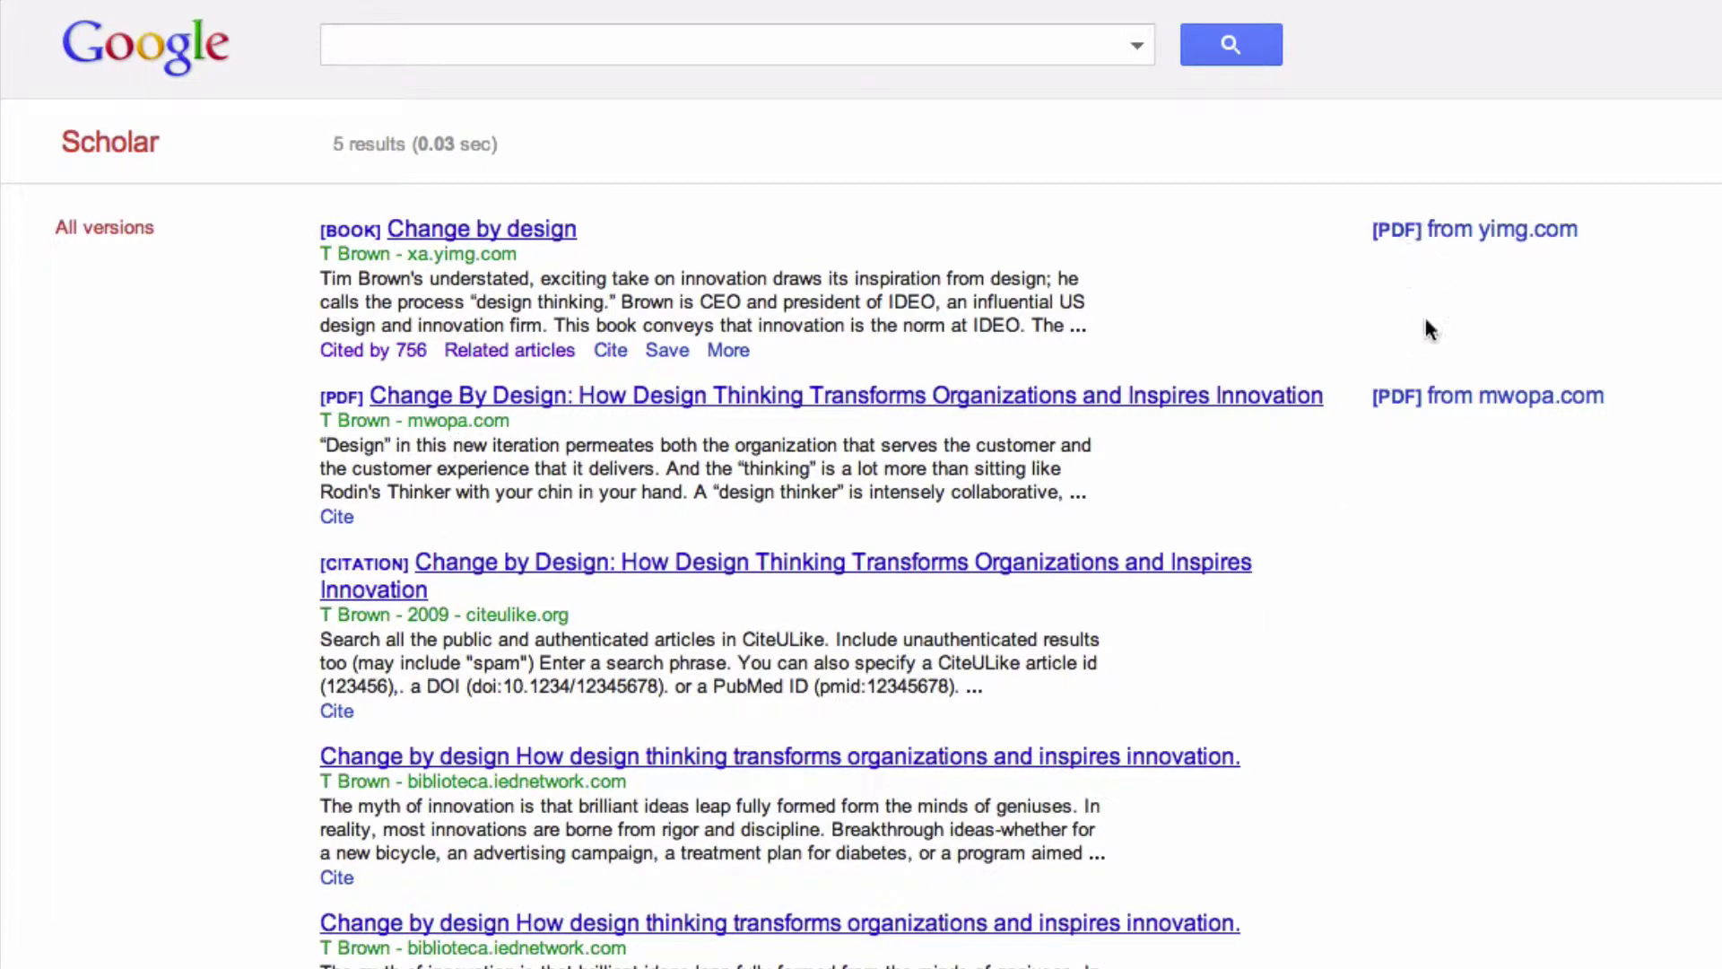
click(1428, 235)
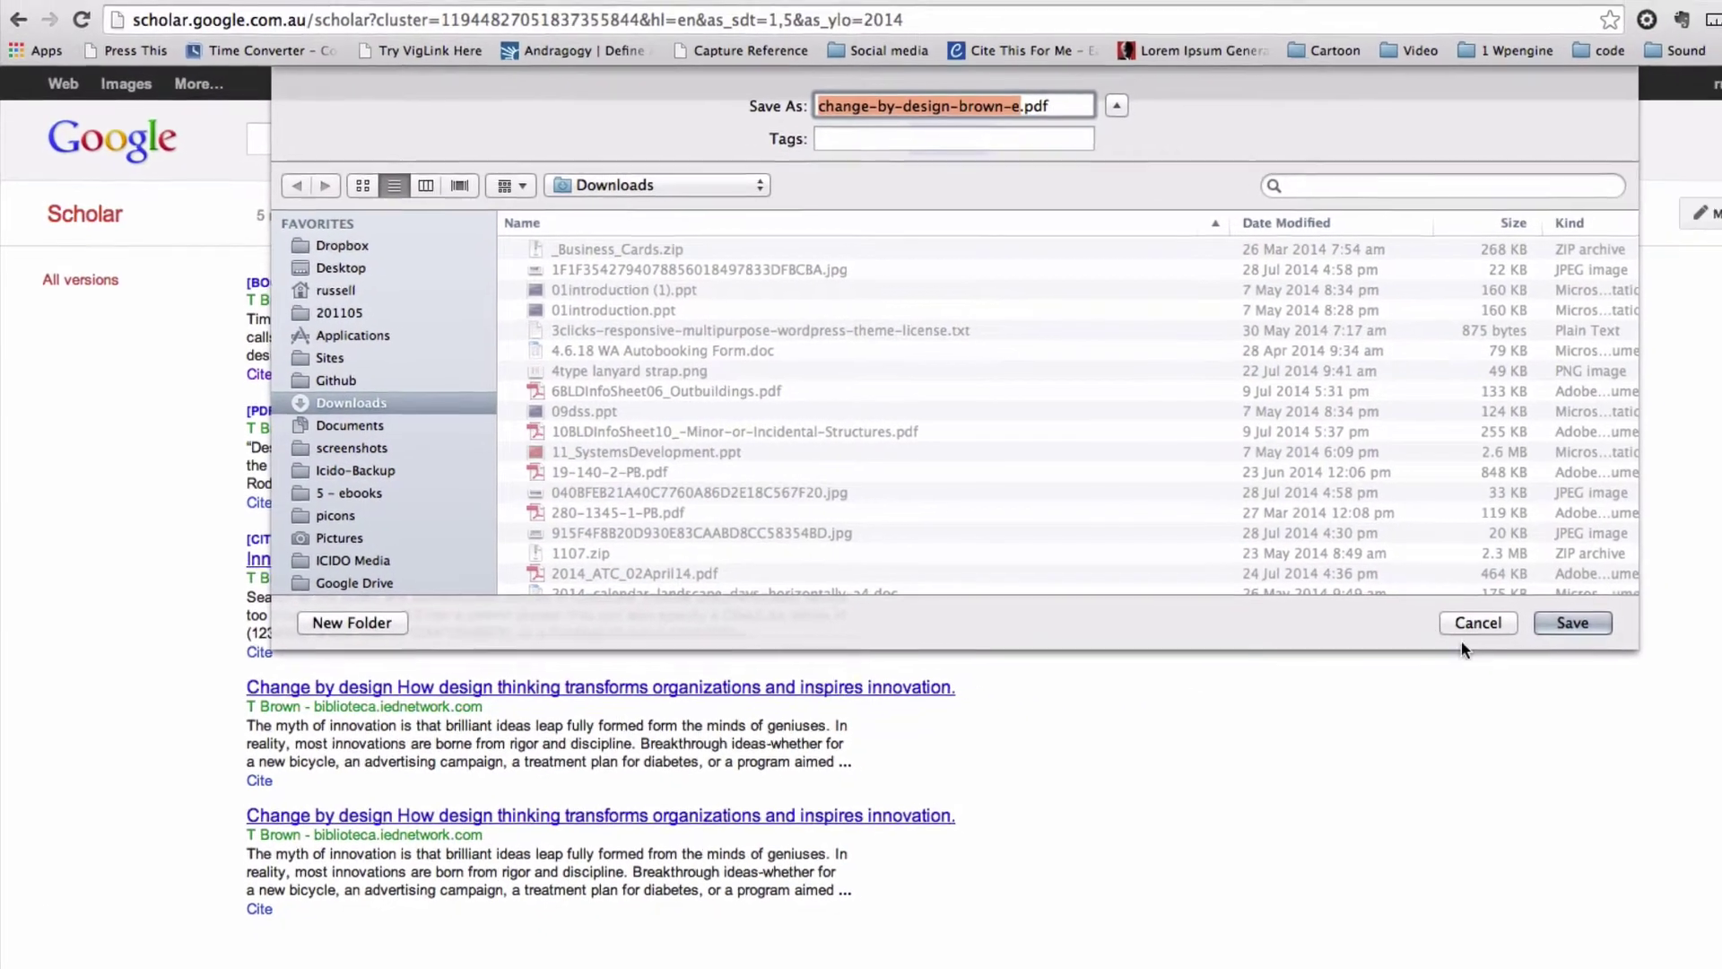
click(1565, 632)
Open the mwopa.com PDF version of "Change By Design" and skim through its pages
click(1206, 415)
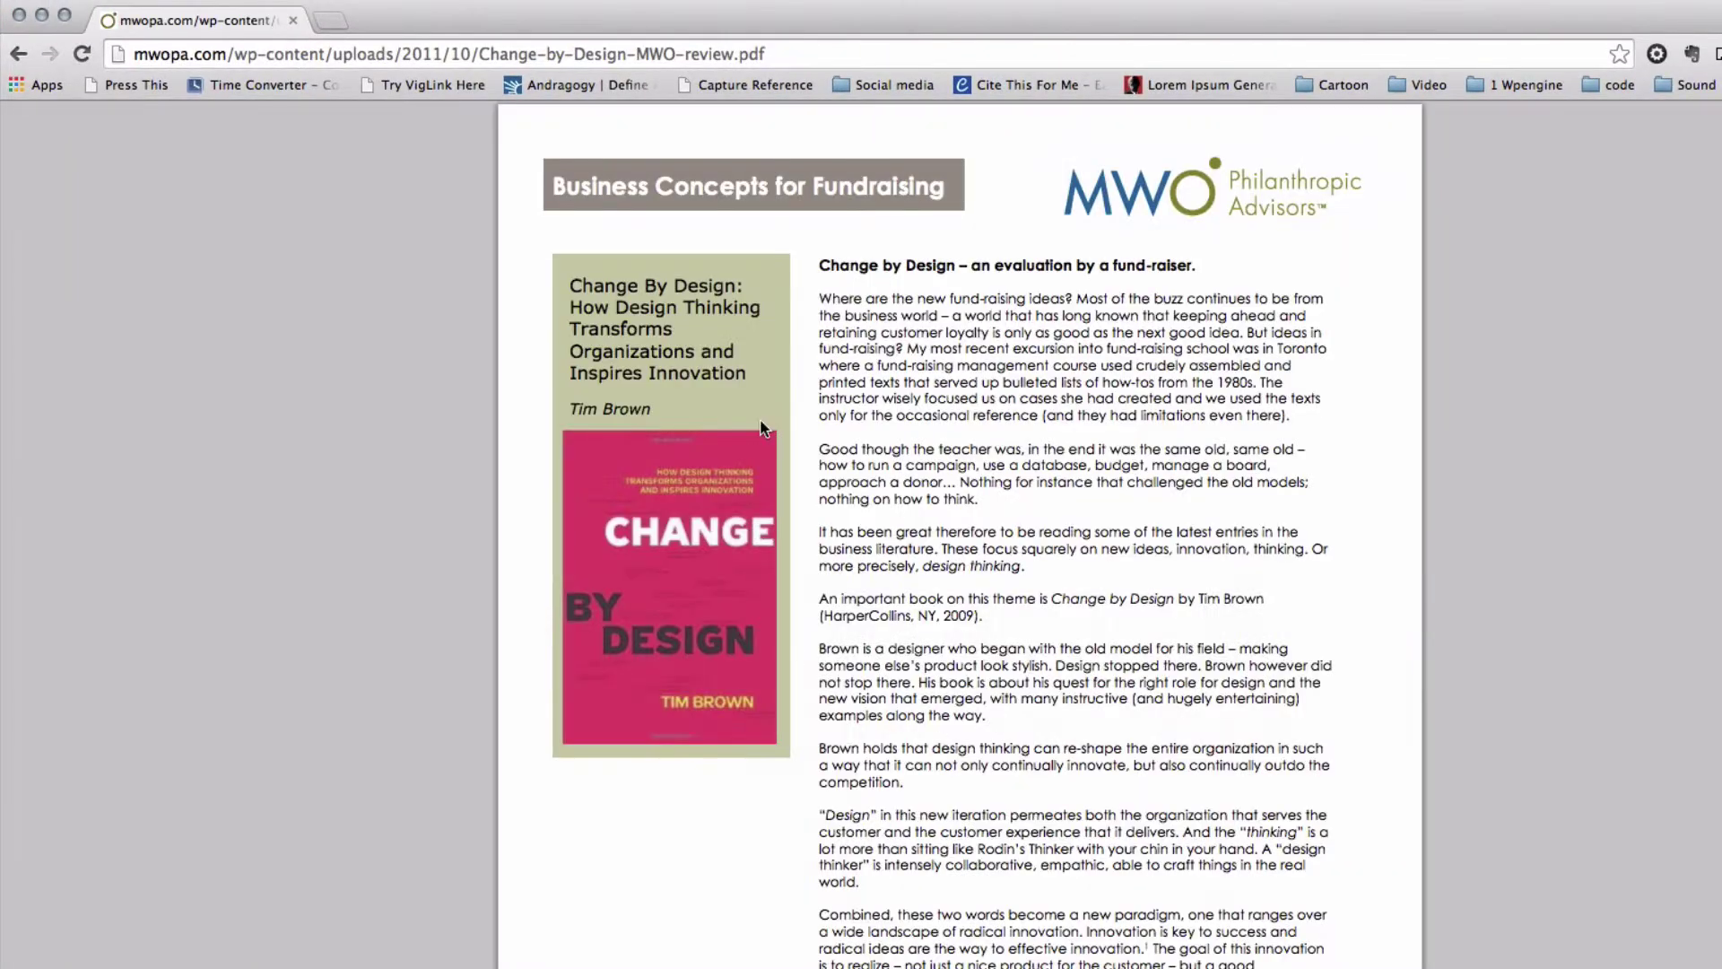
scroll(1123, 560, down, 5)
scroll(1122, 563, down, 6)
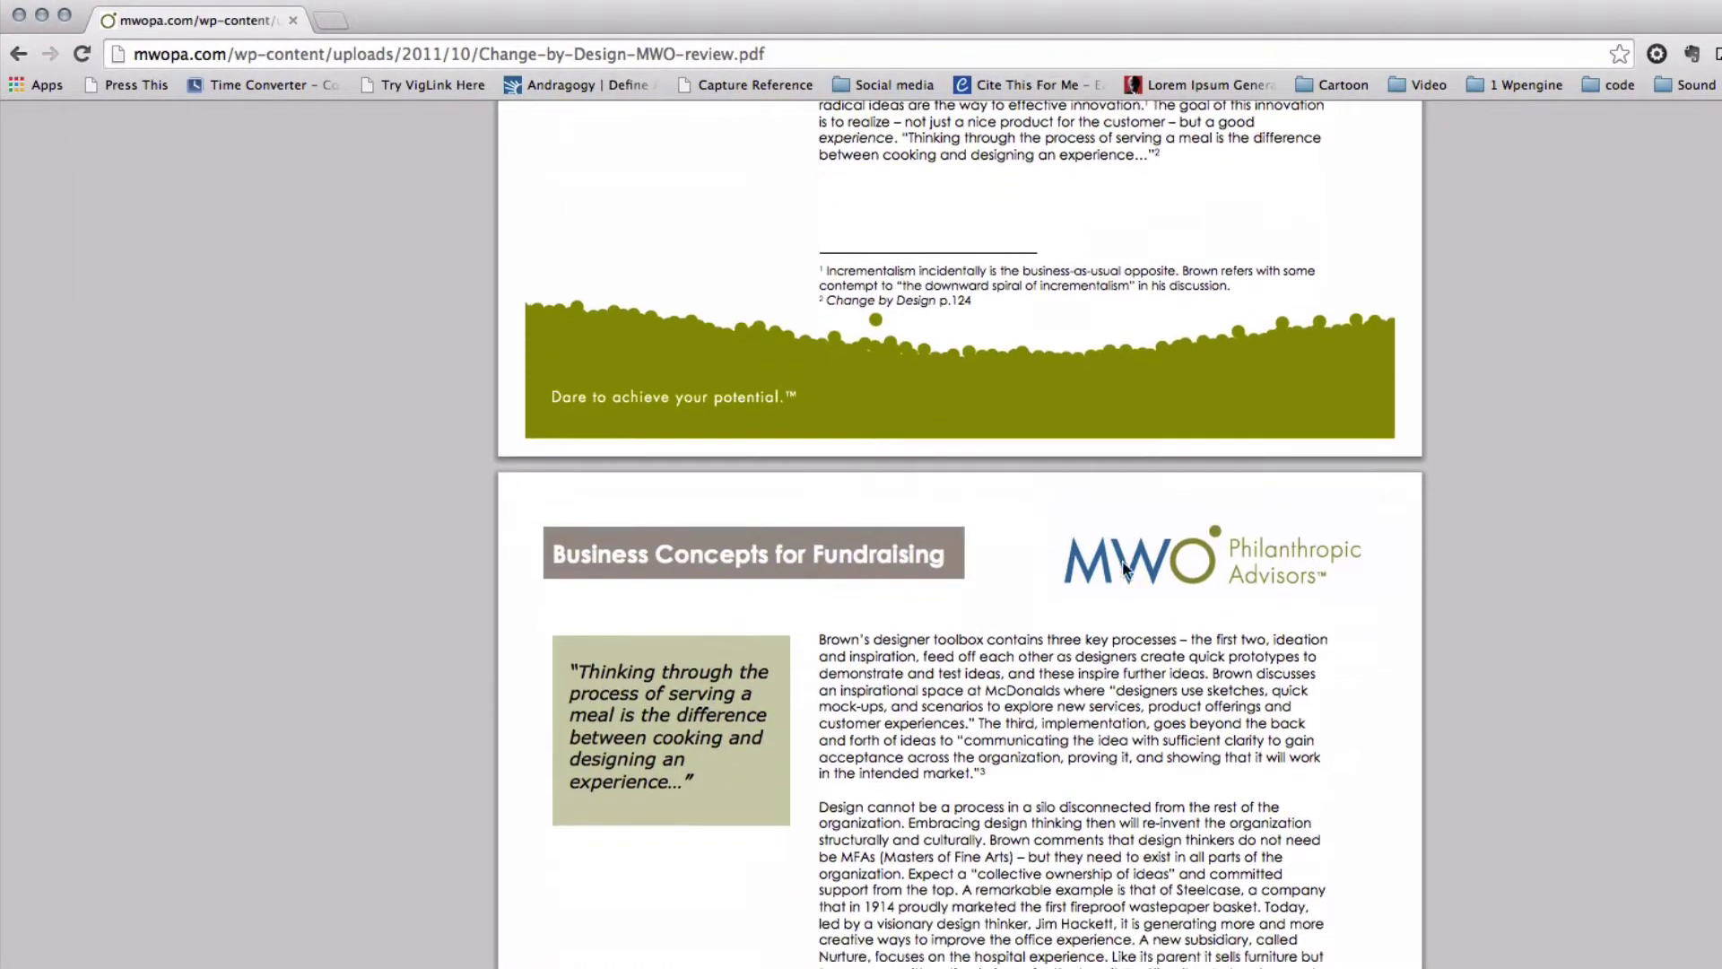
scroll(1124, 568, down, 12)
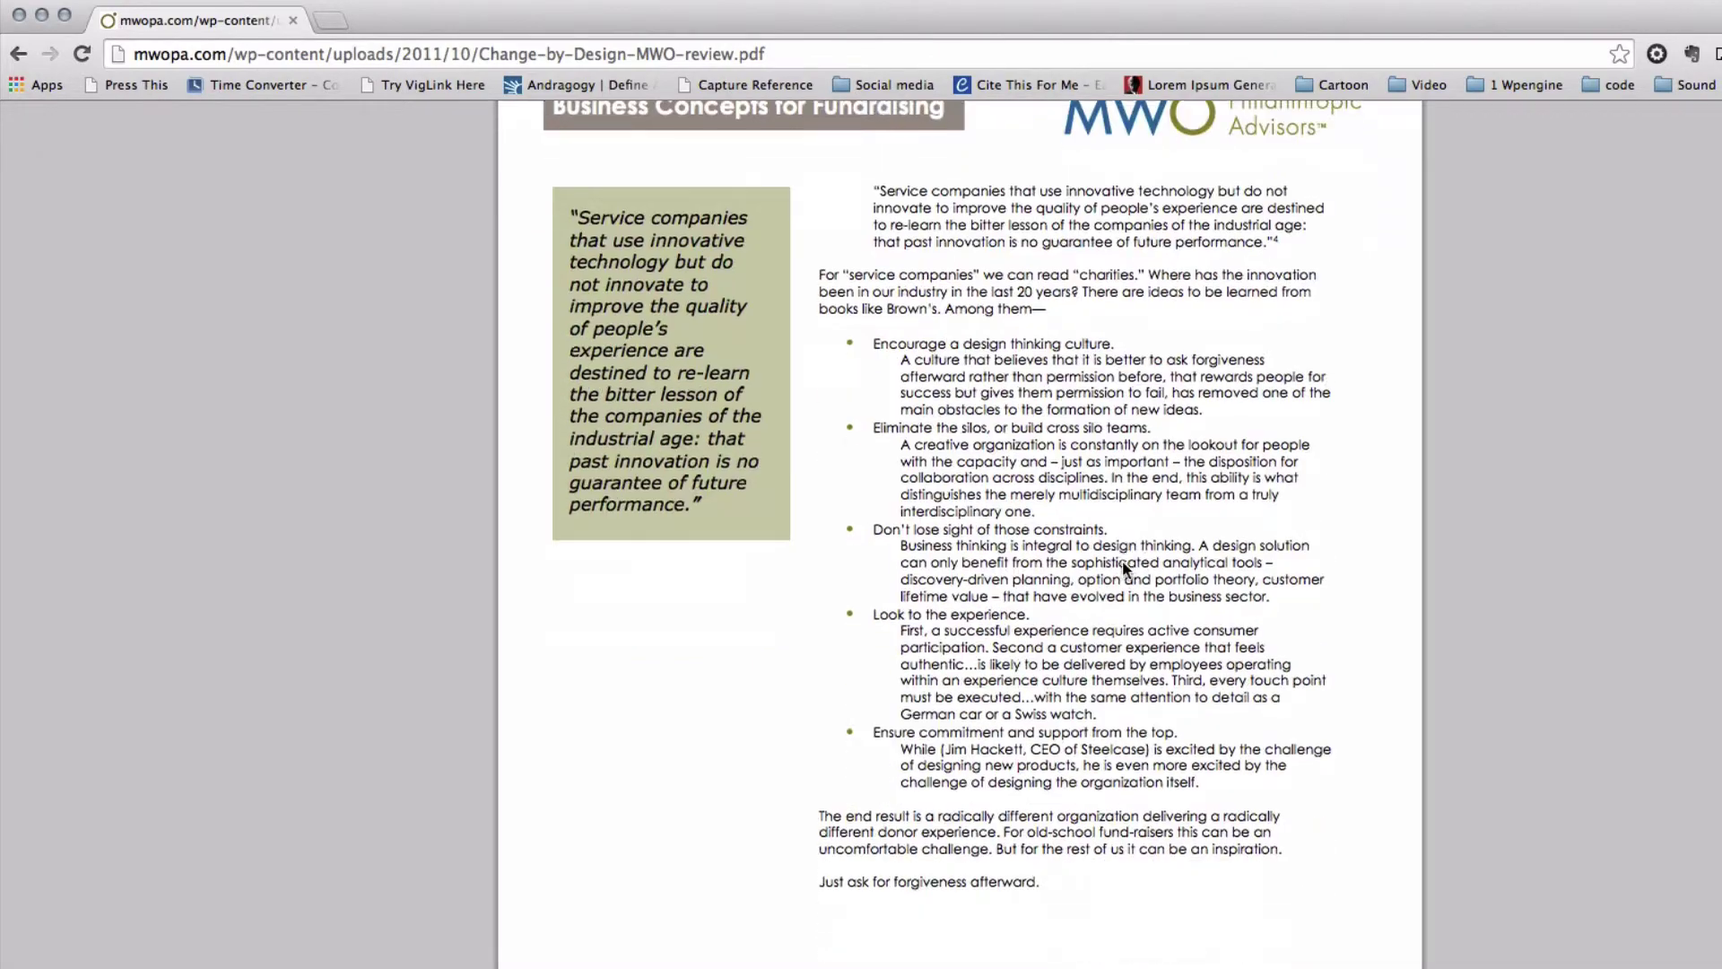
scroll(1122, 560, up, 15)
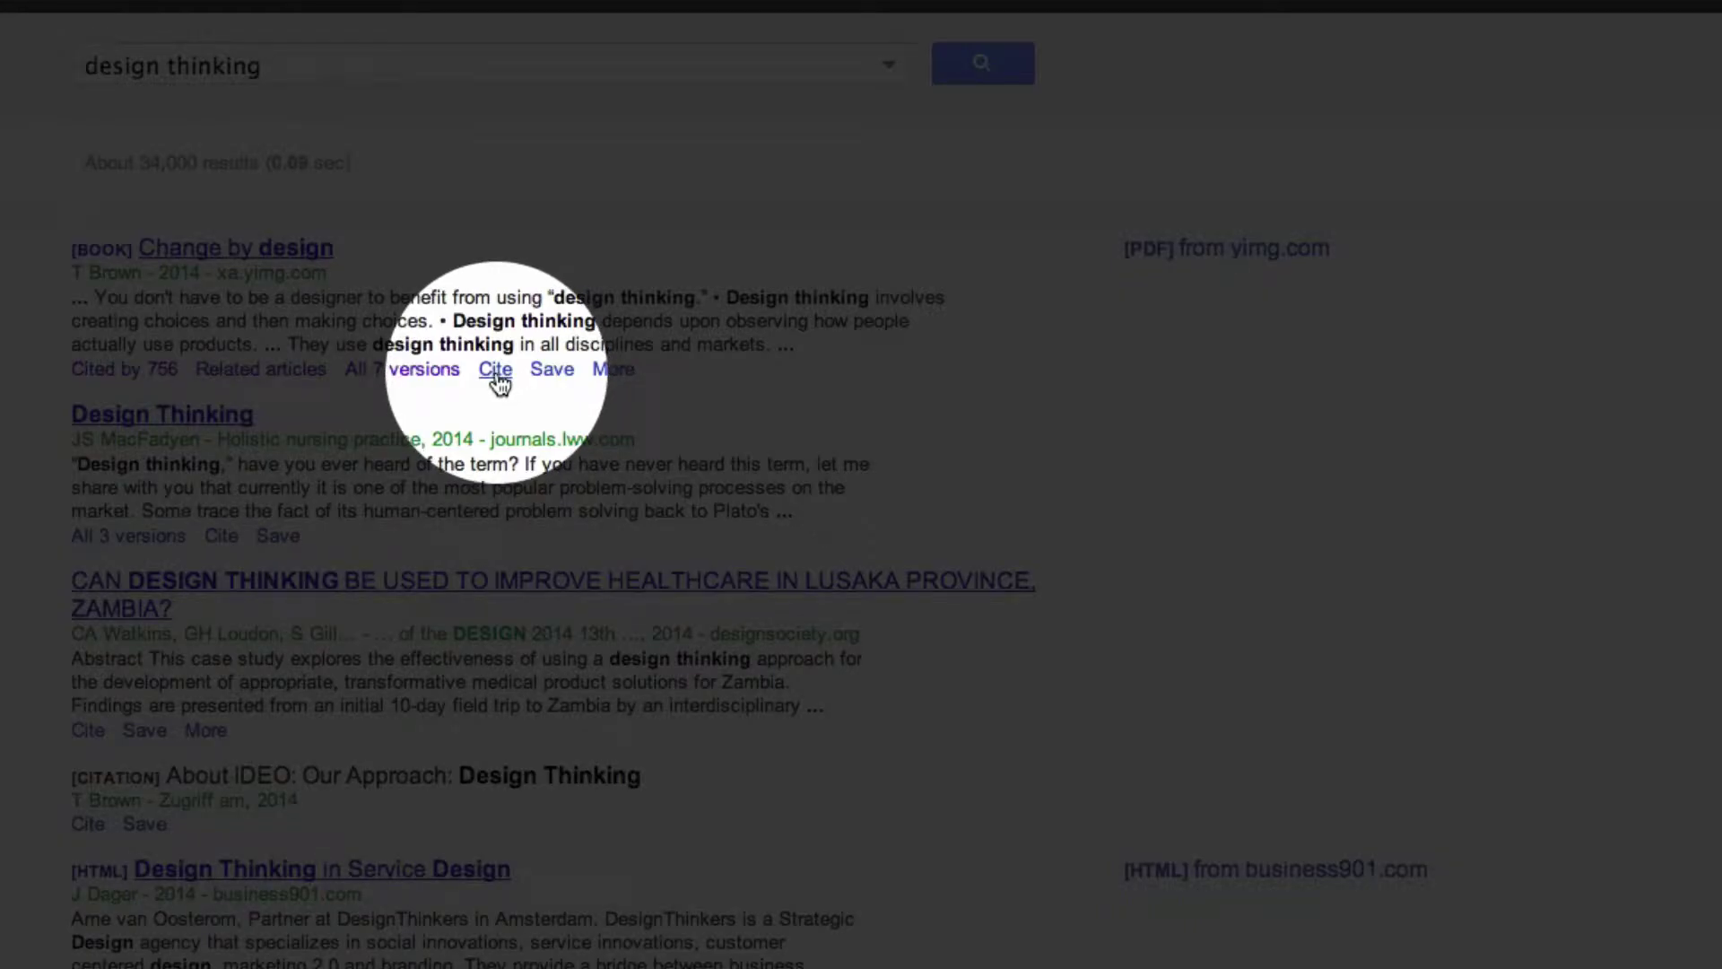
Copy the APA citation of "Change by design" from the 2014 search results and close the citation window
click(496, 372)
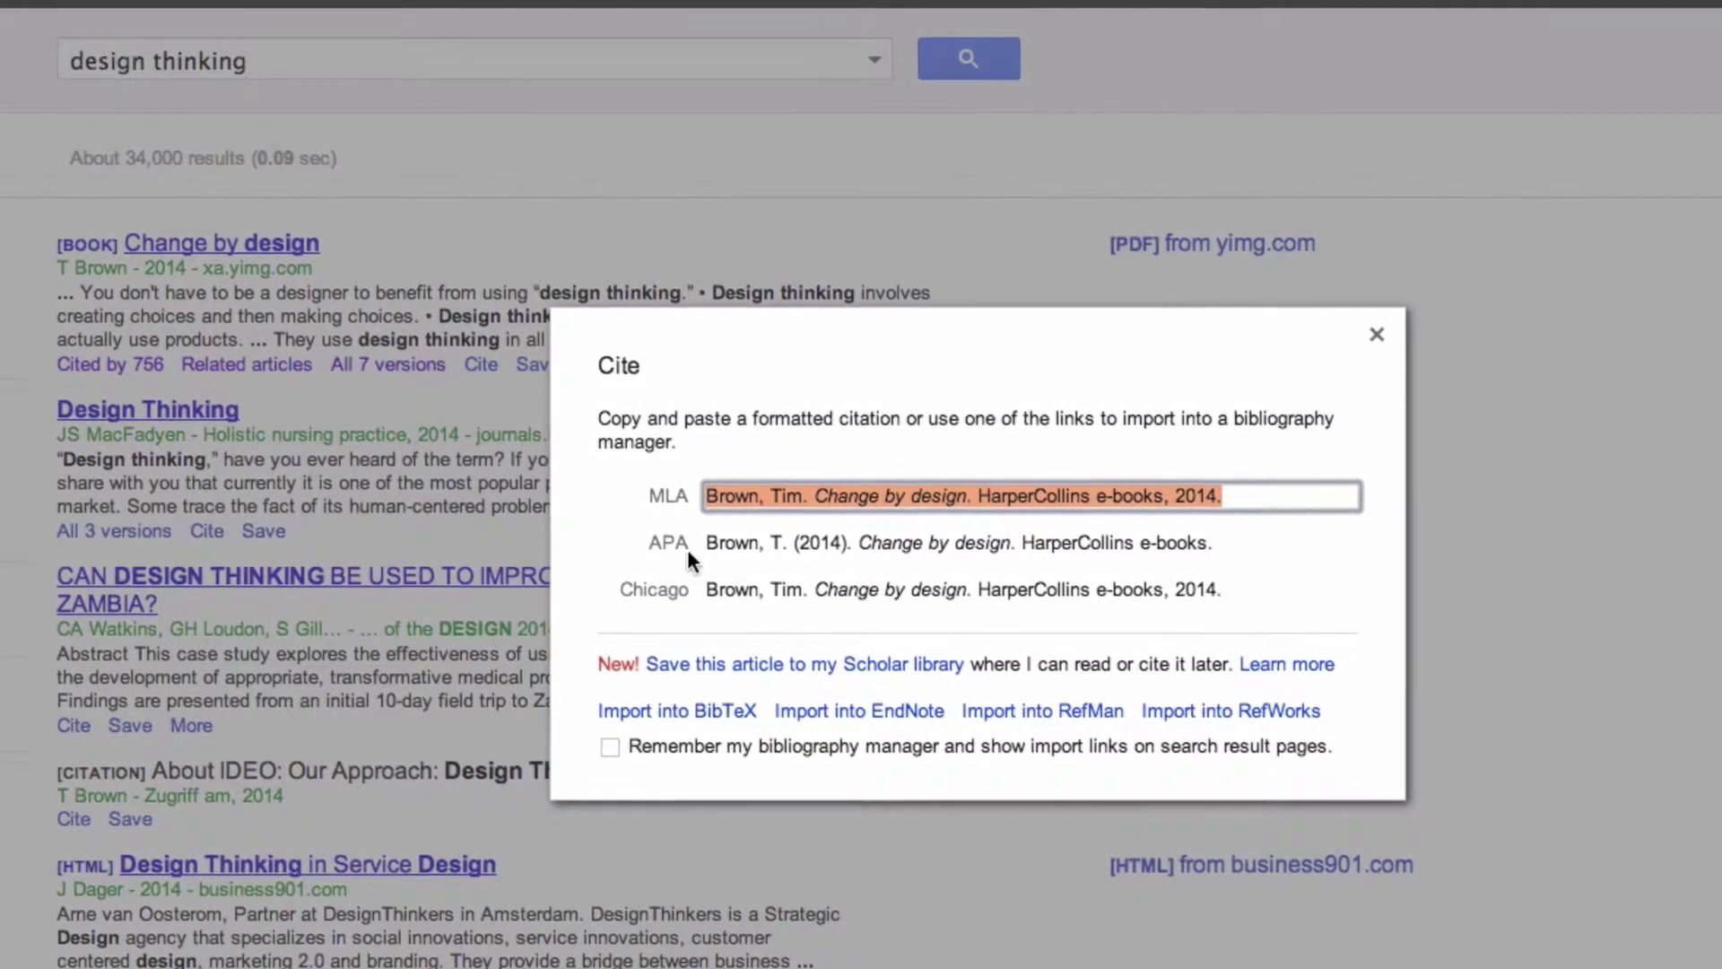
click(704, 541)
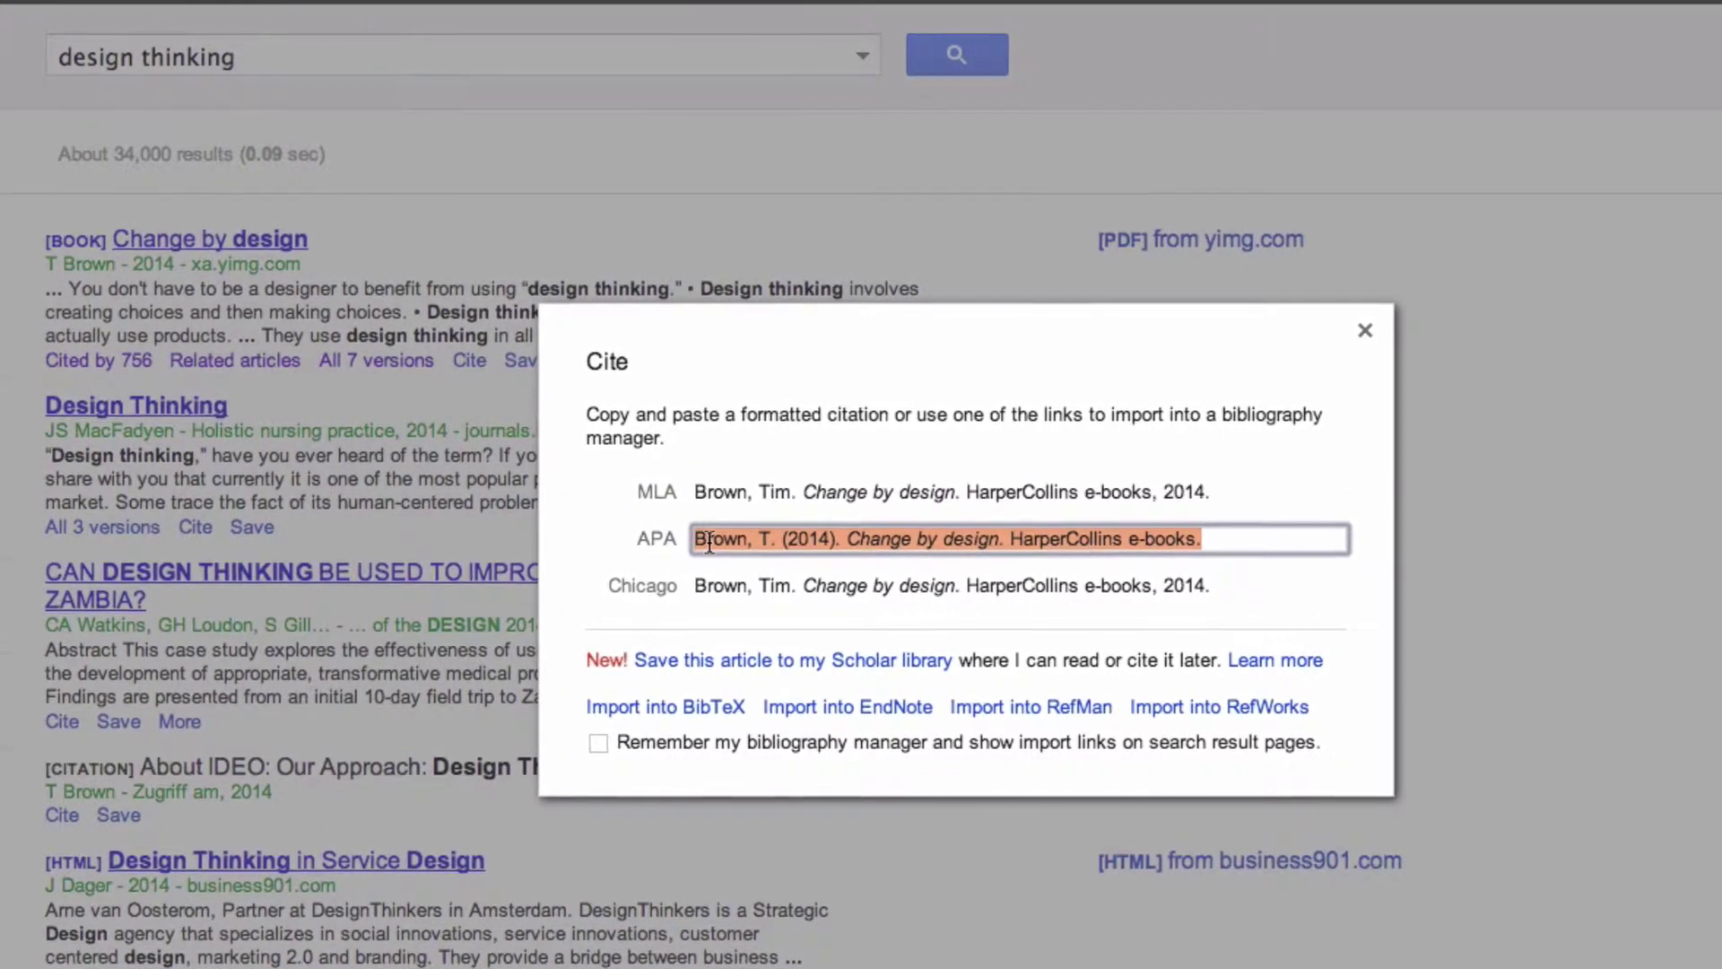
right_click(1087, 537)
click(1146, 538)
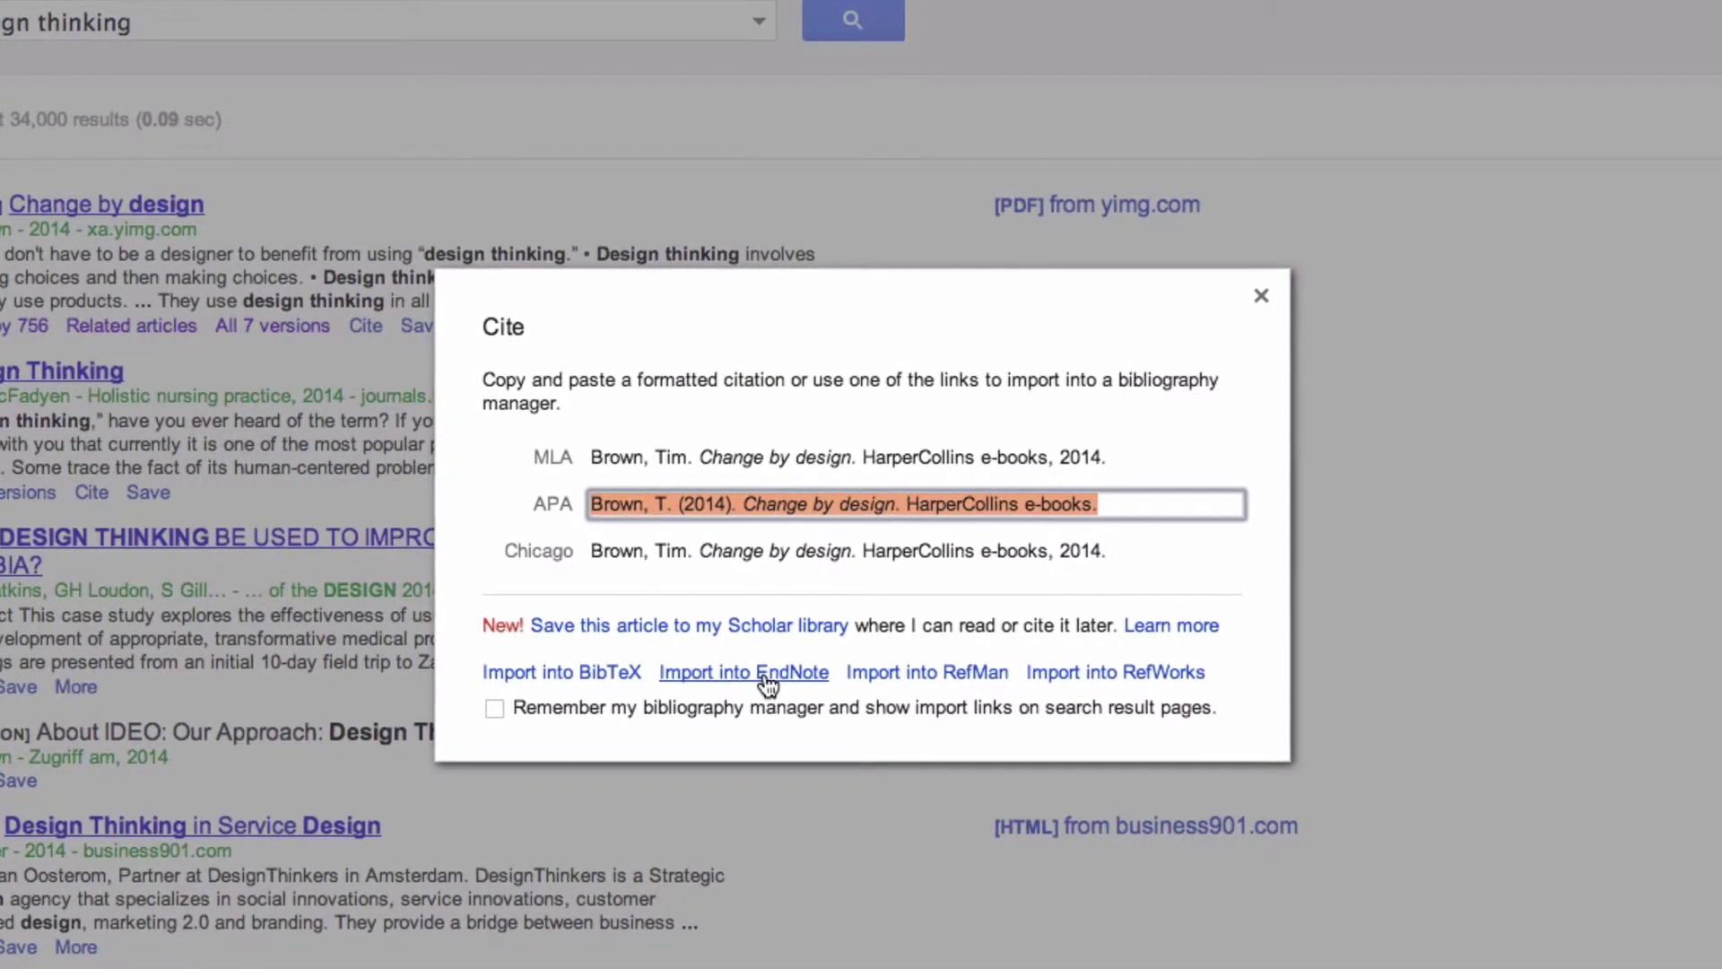
click(1258, 298)
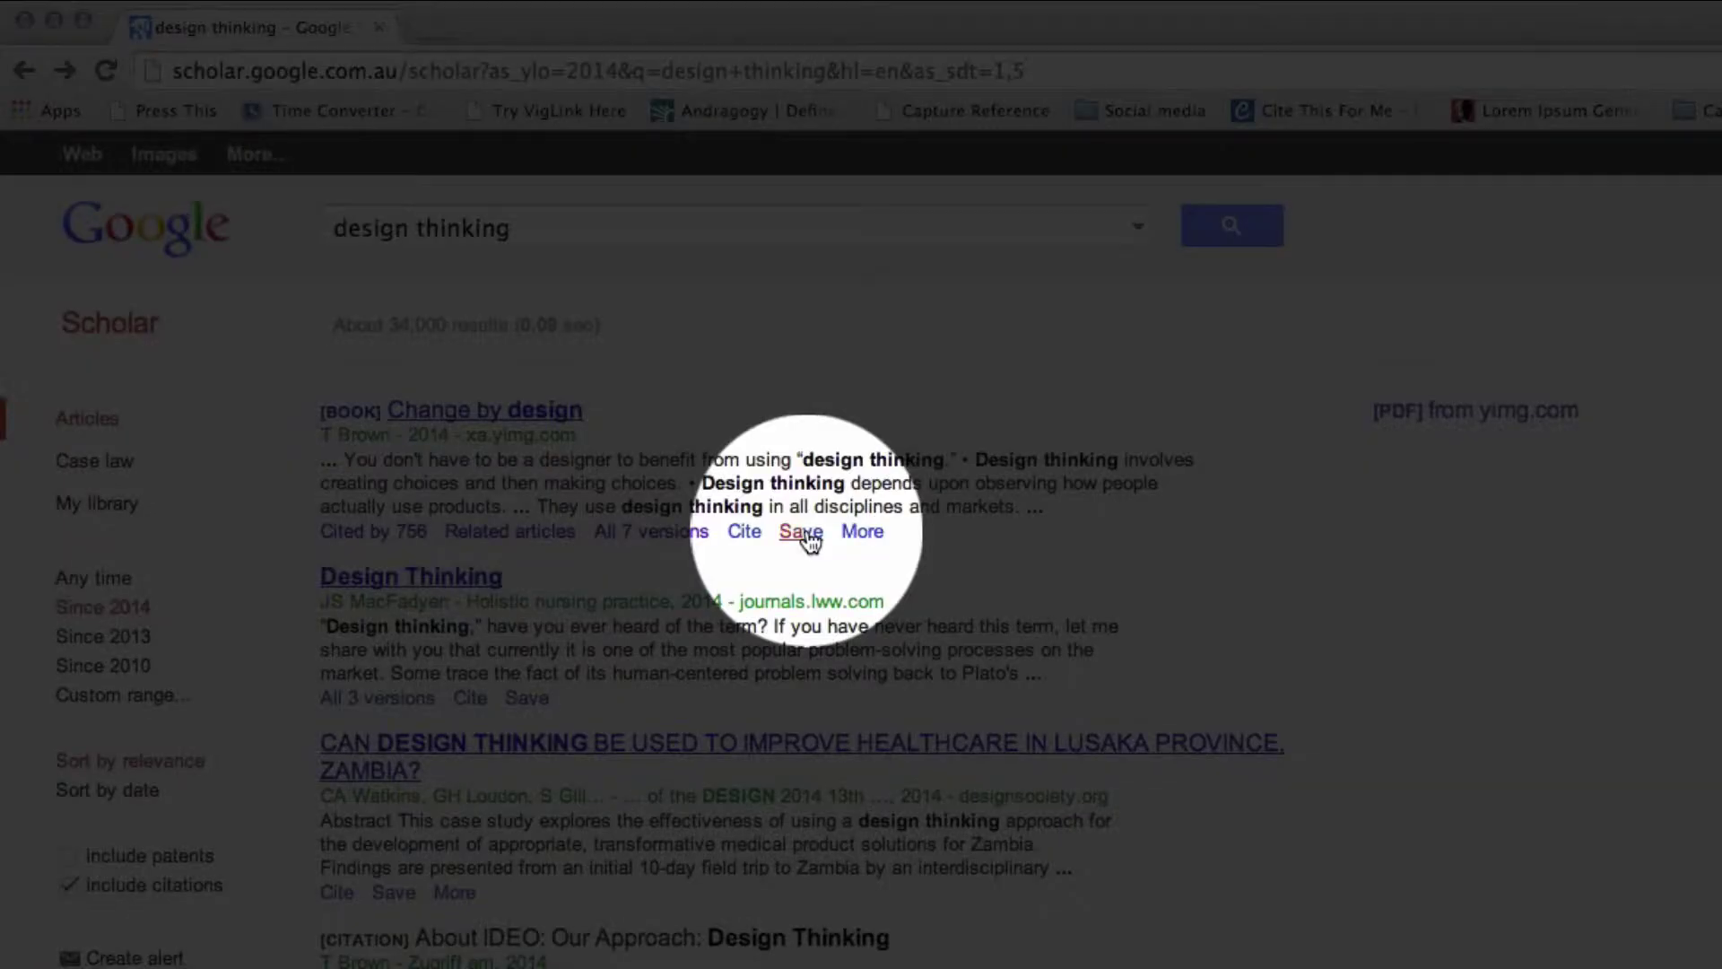
Save "Change by design" to the Scholar library and open its library record
click(806, 534)
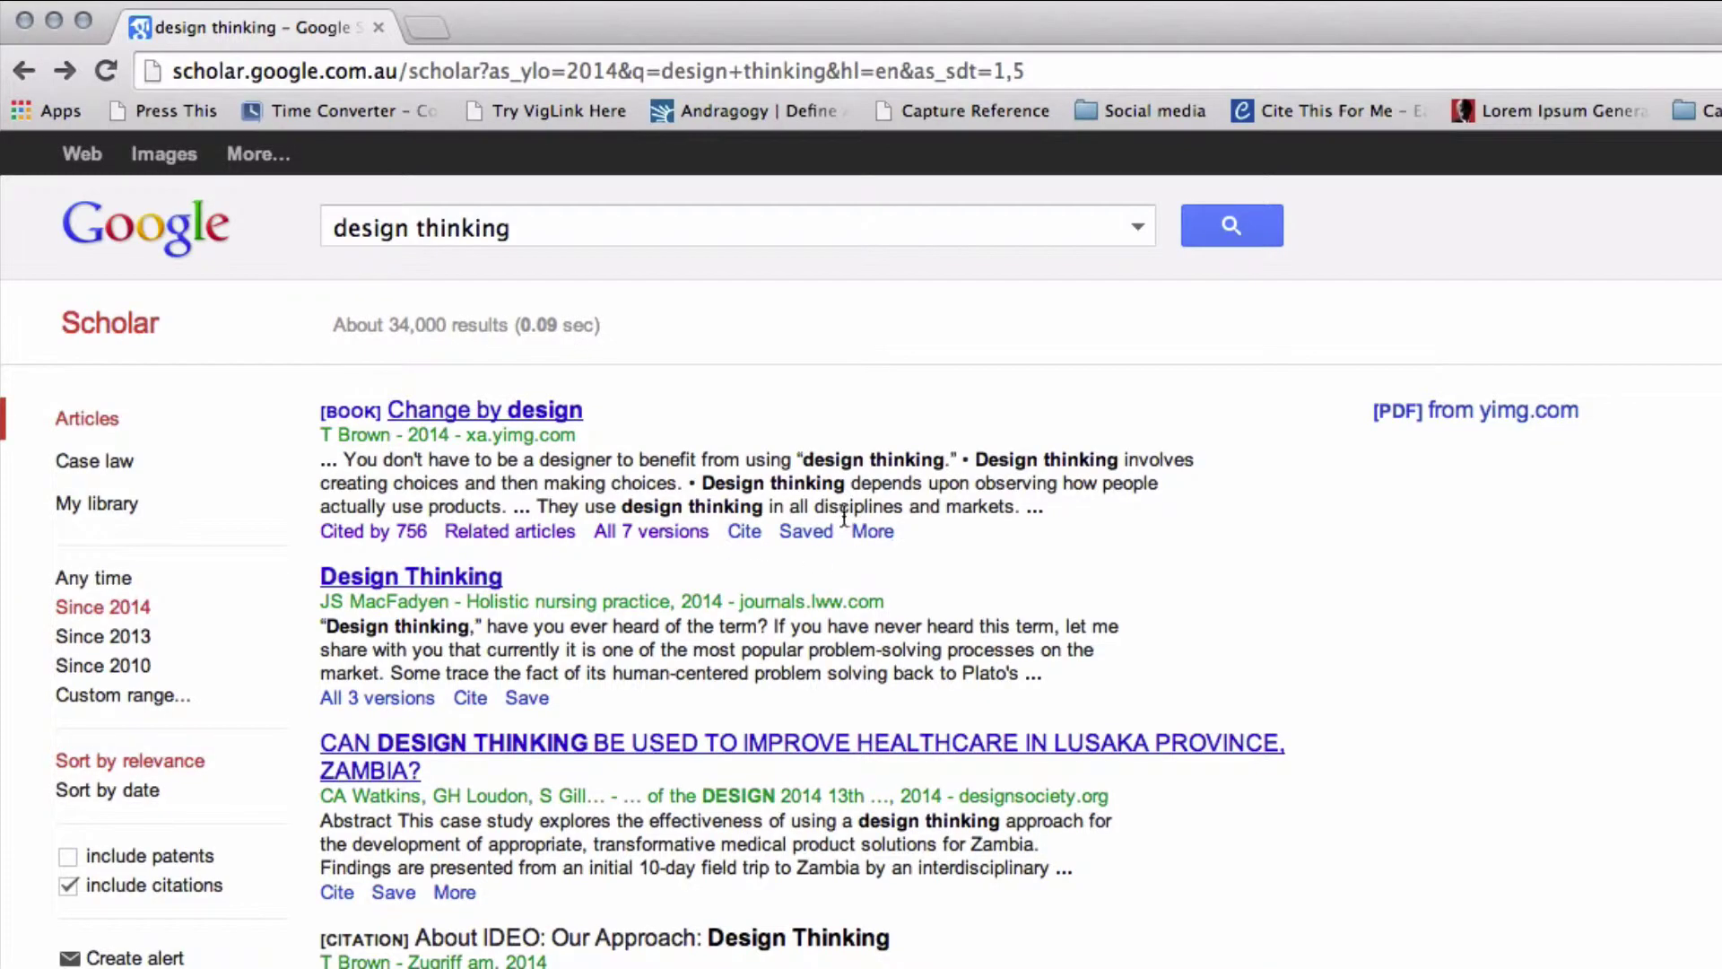
click(100, 504)
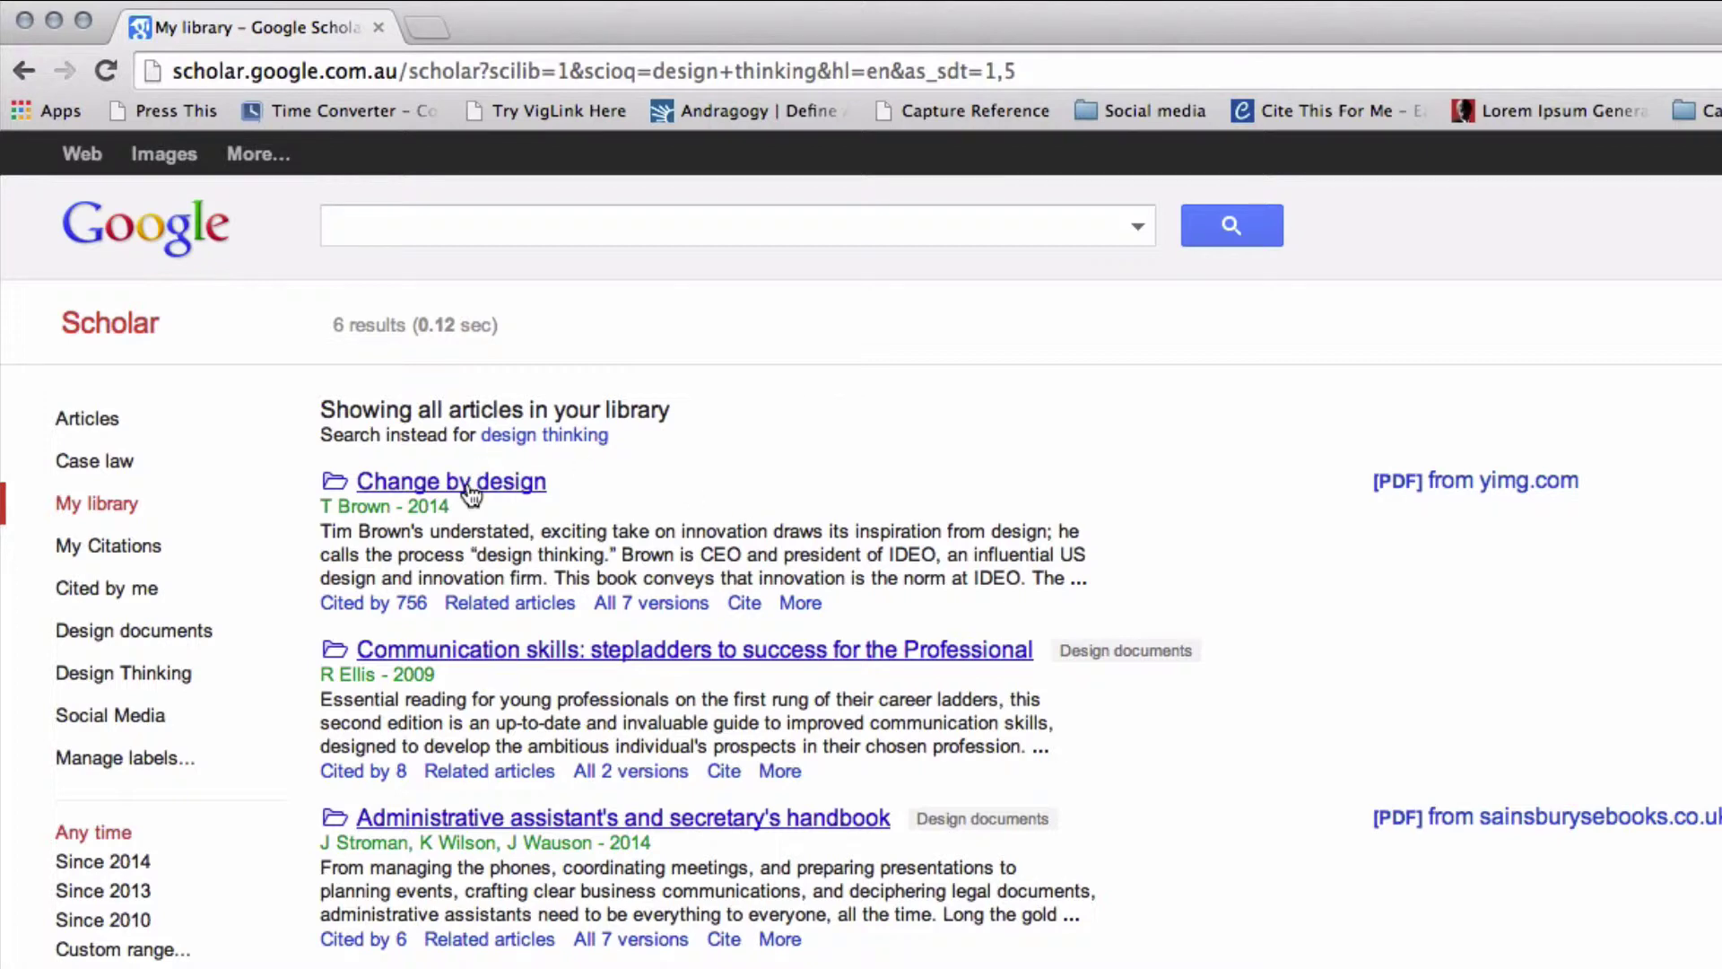
click(528, 489)
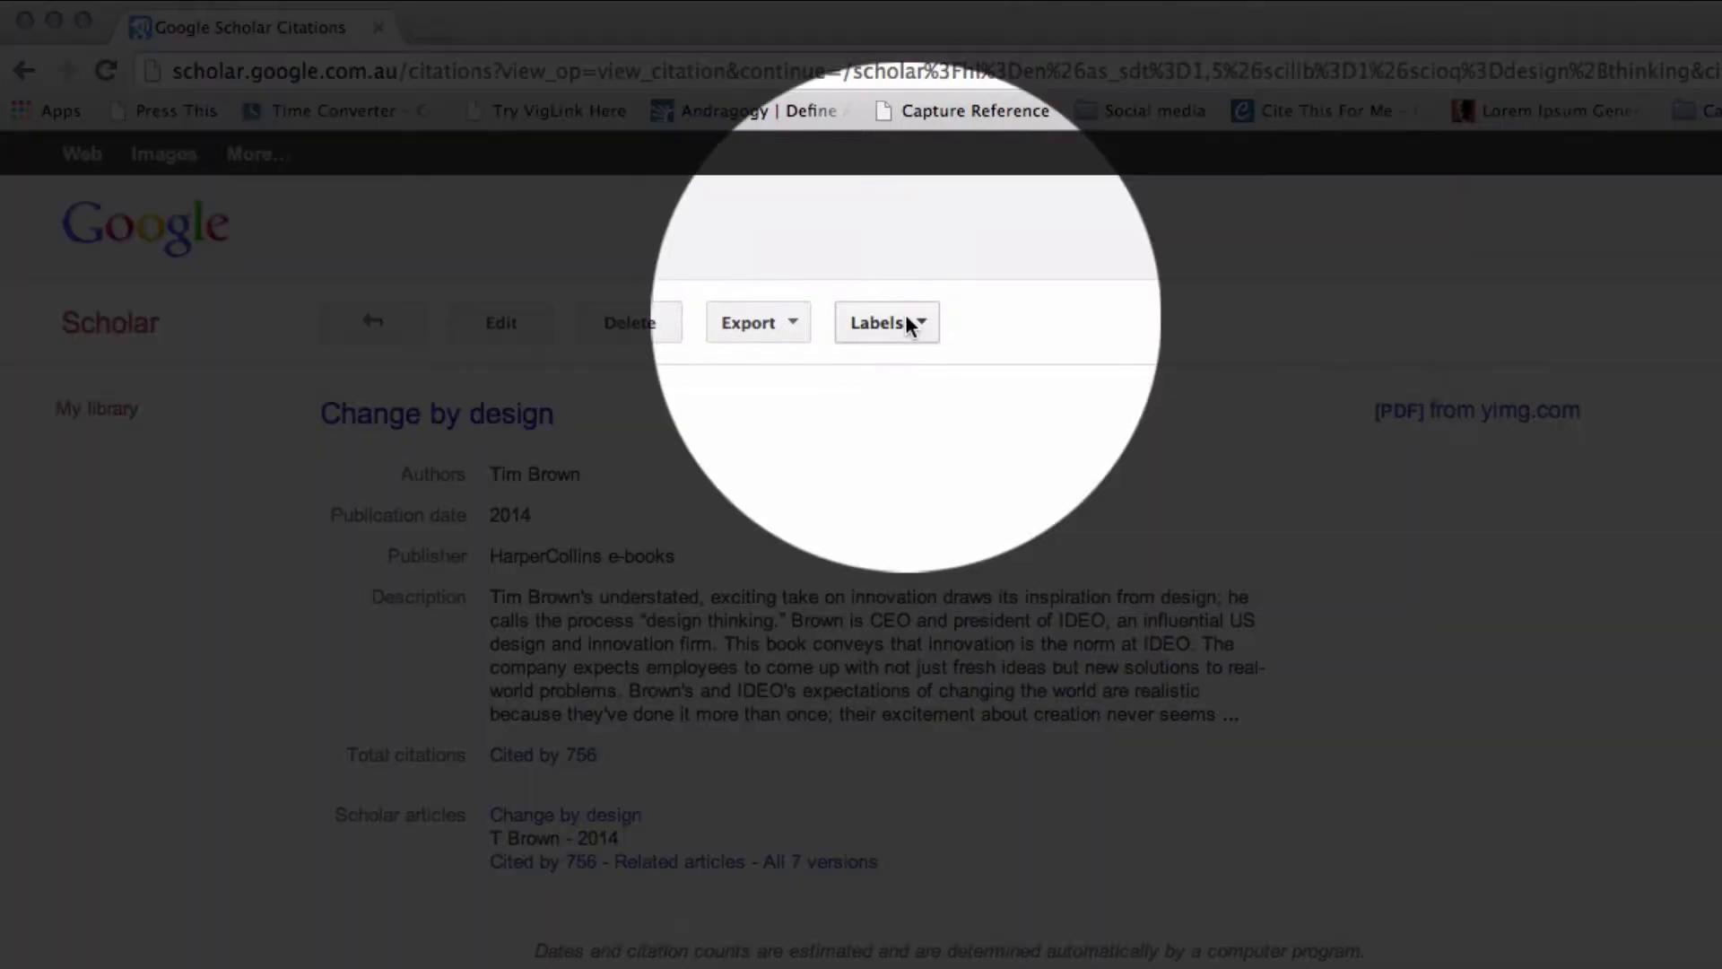
Create a new library label named eMarketing through label management
click(906, 319)
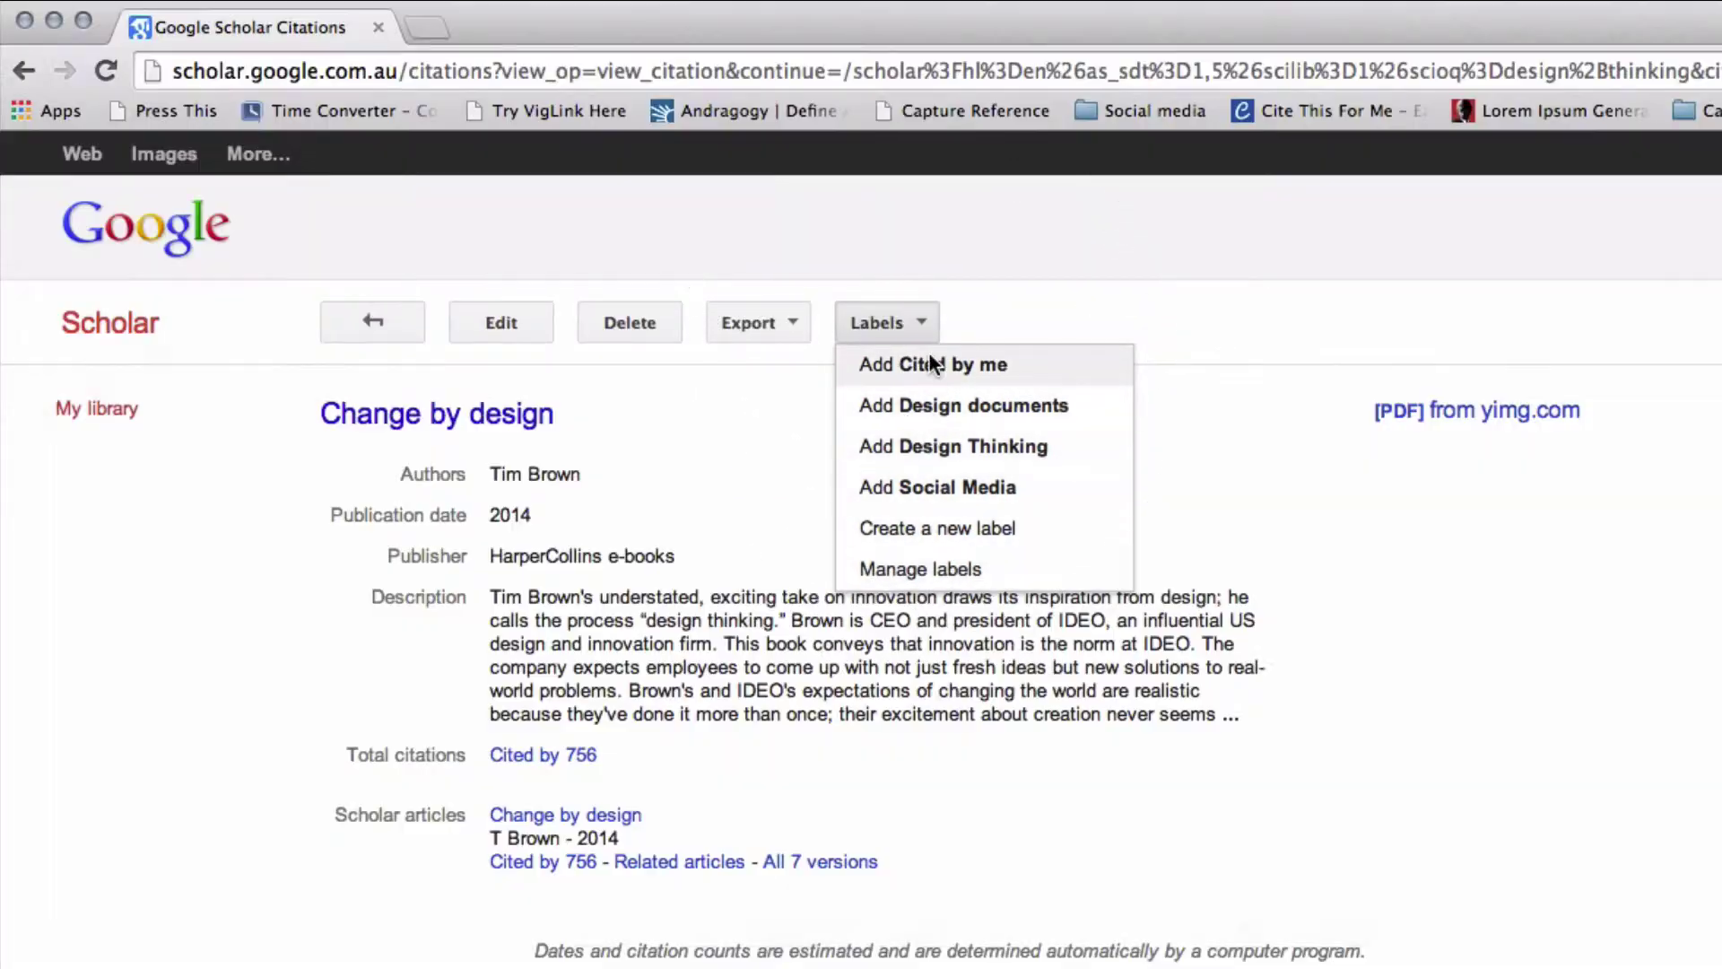
click(924, 567)
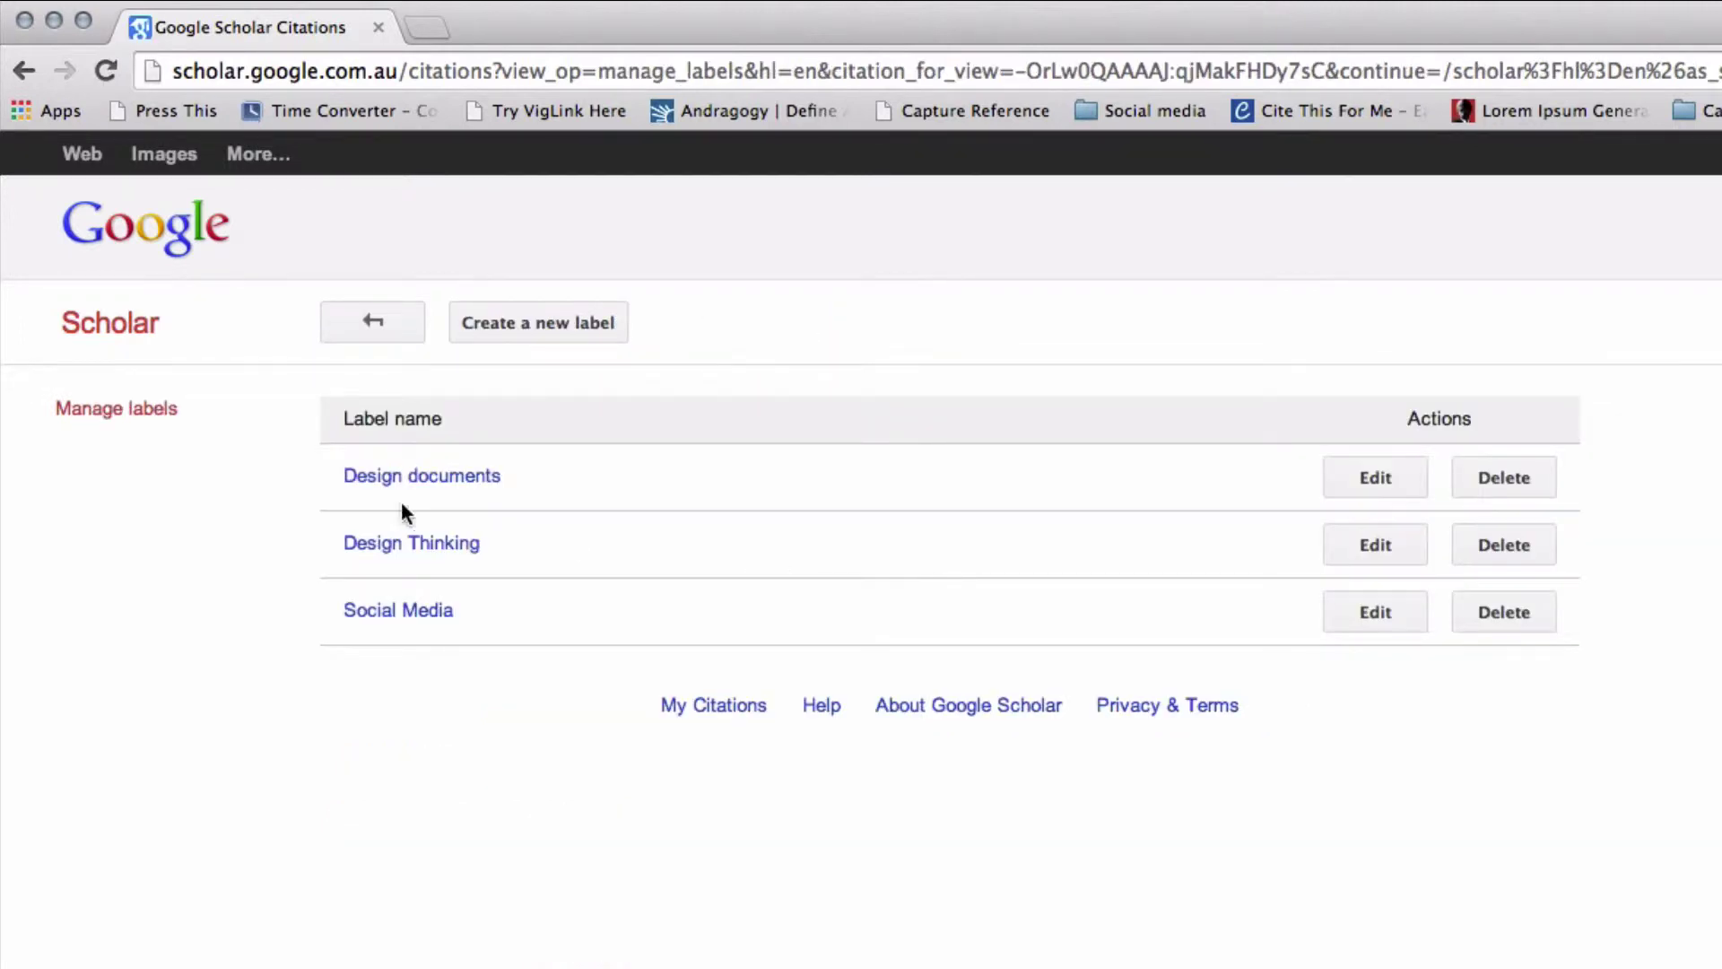
click(523, 323)
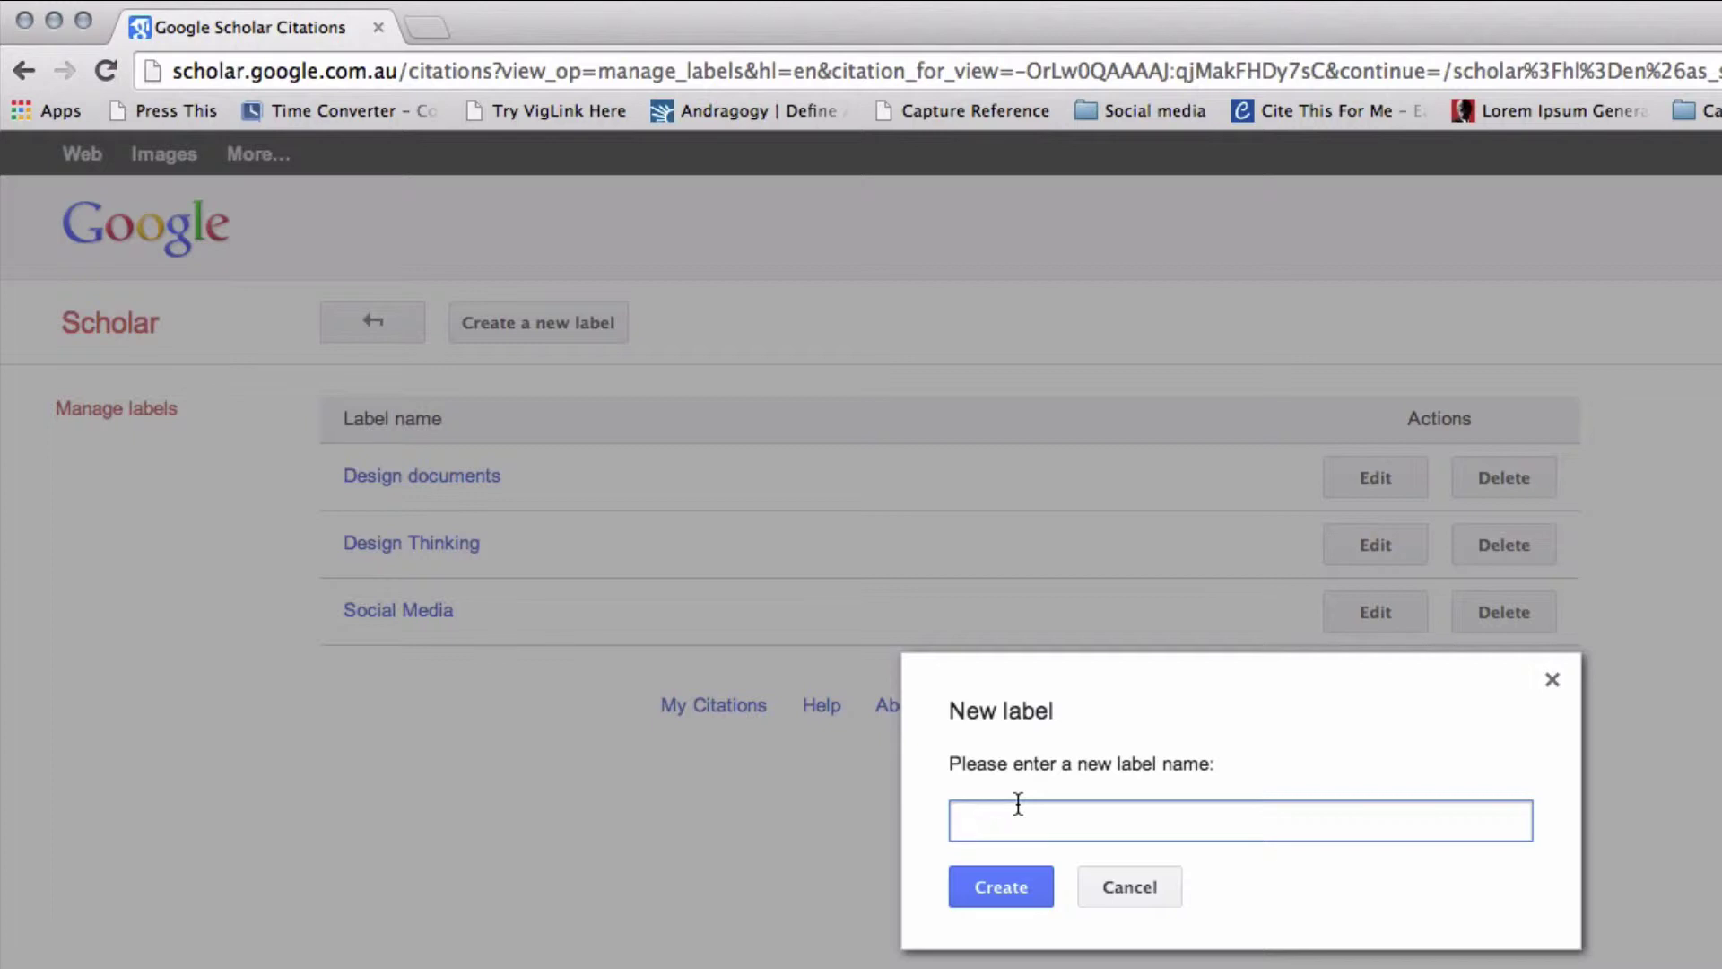
text(E)
text(eMa)
text(rketinf)
key(BackSpace)
text(g)
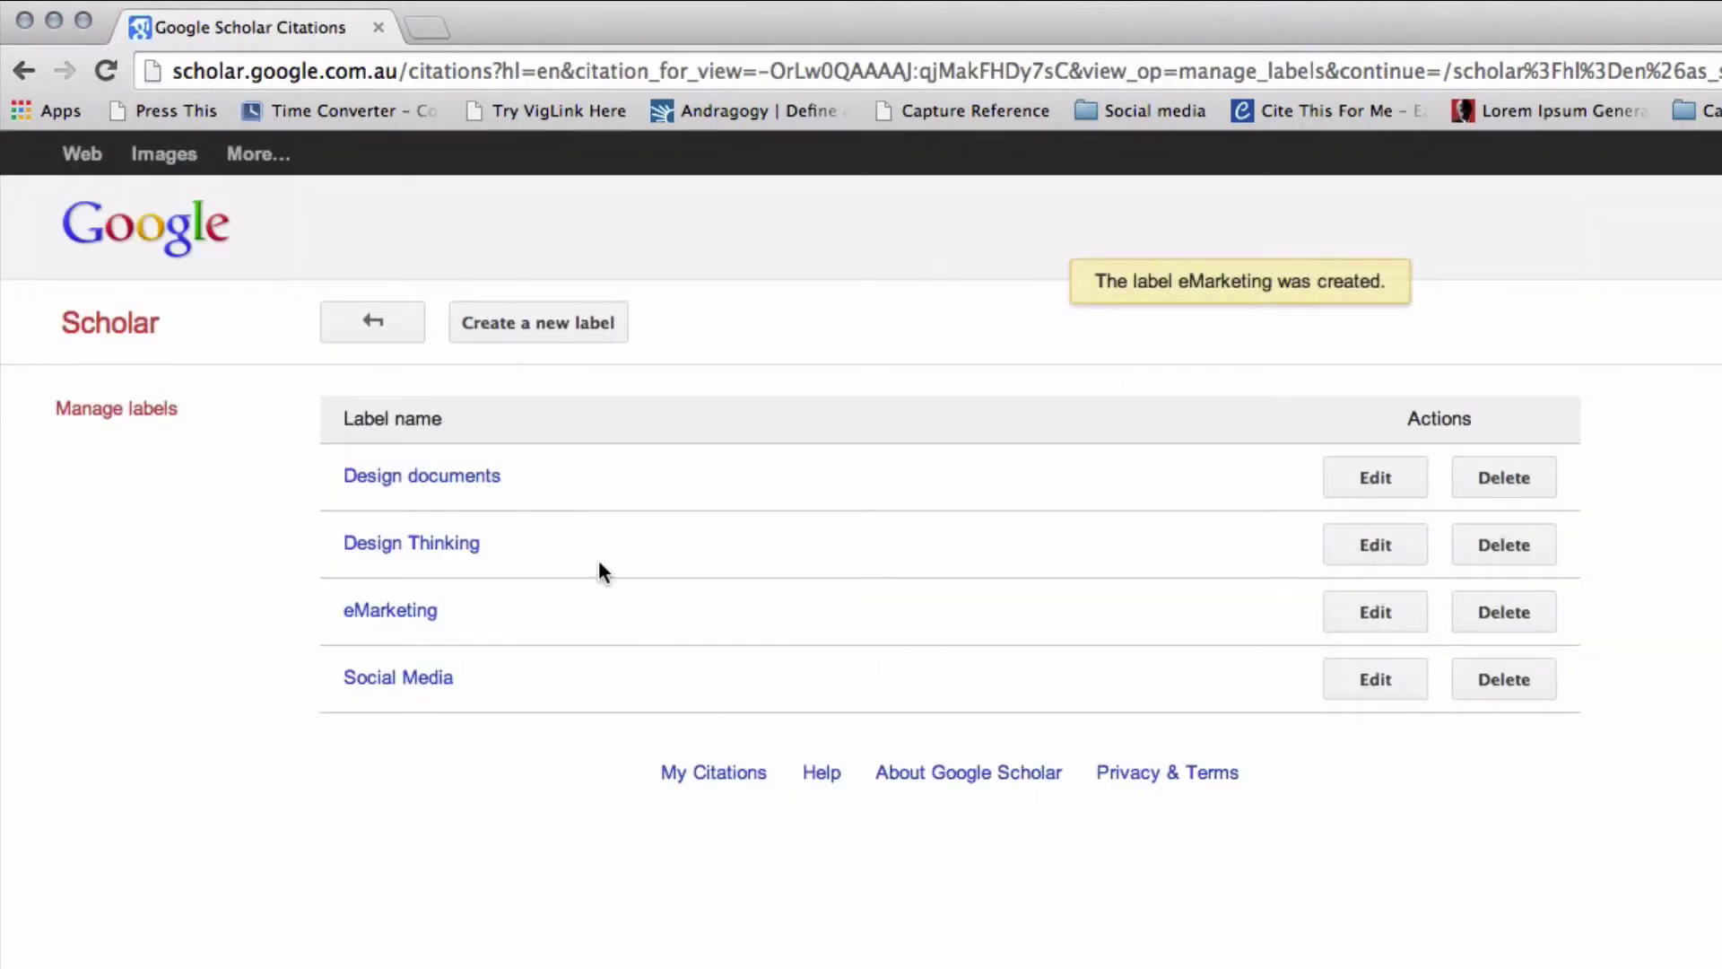
Add the Design Thinking label to "Change by design" and filter the library to that label
click(338, 321)
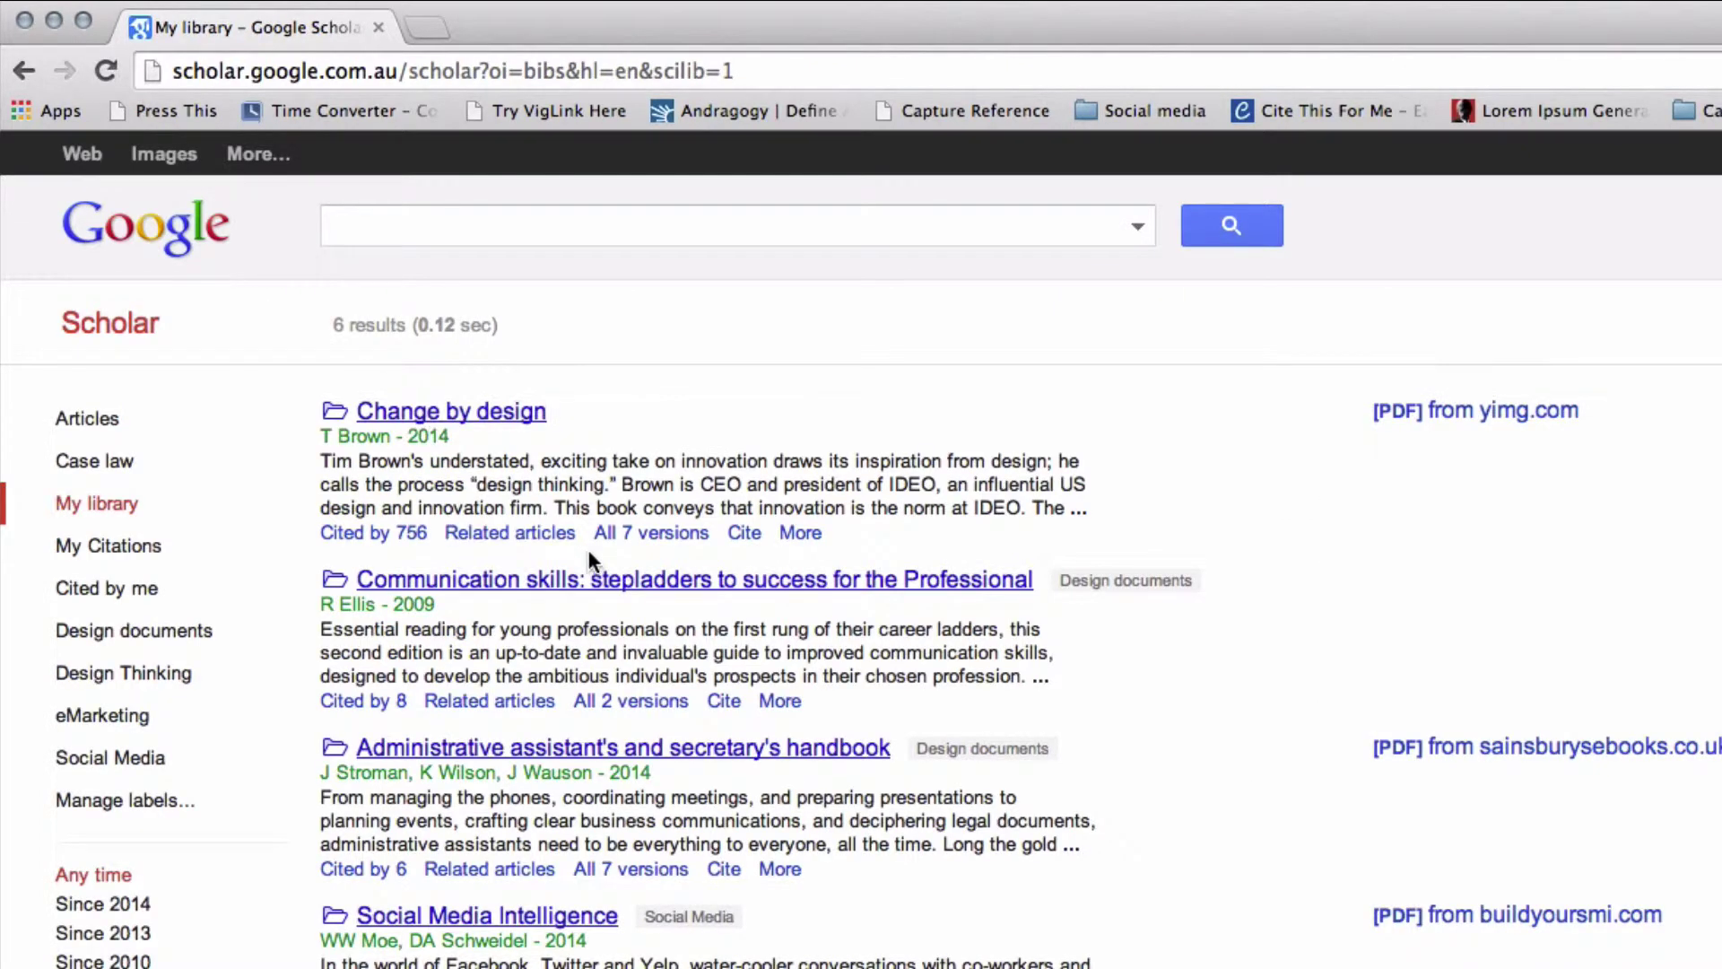
click(511, 420)
click(888, 322)
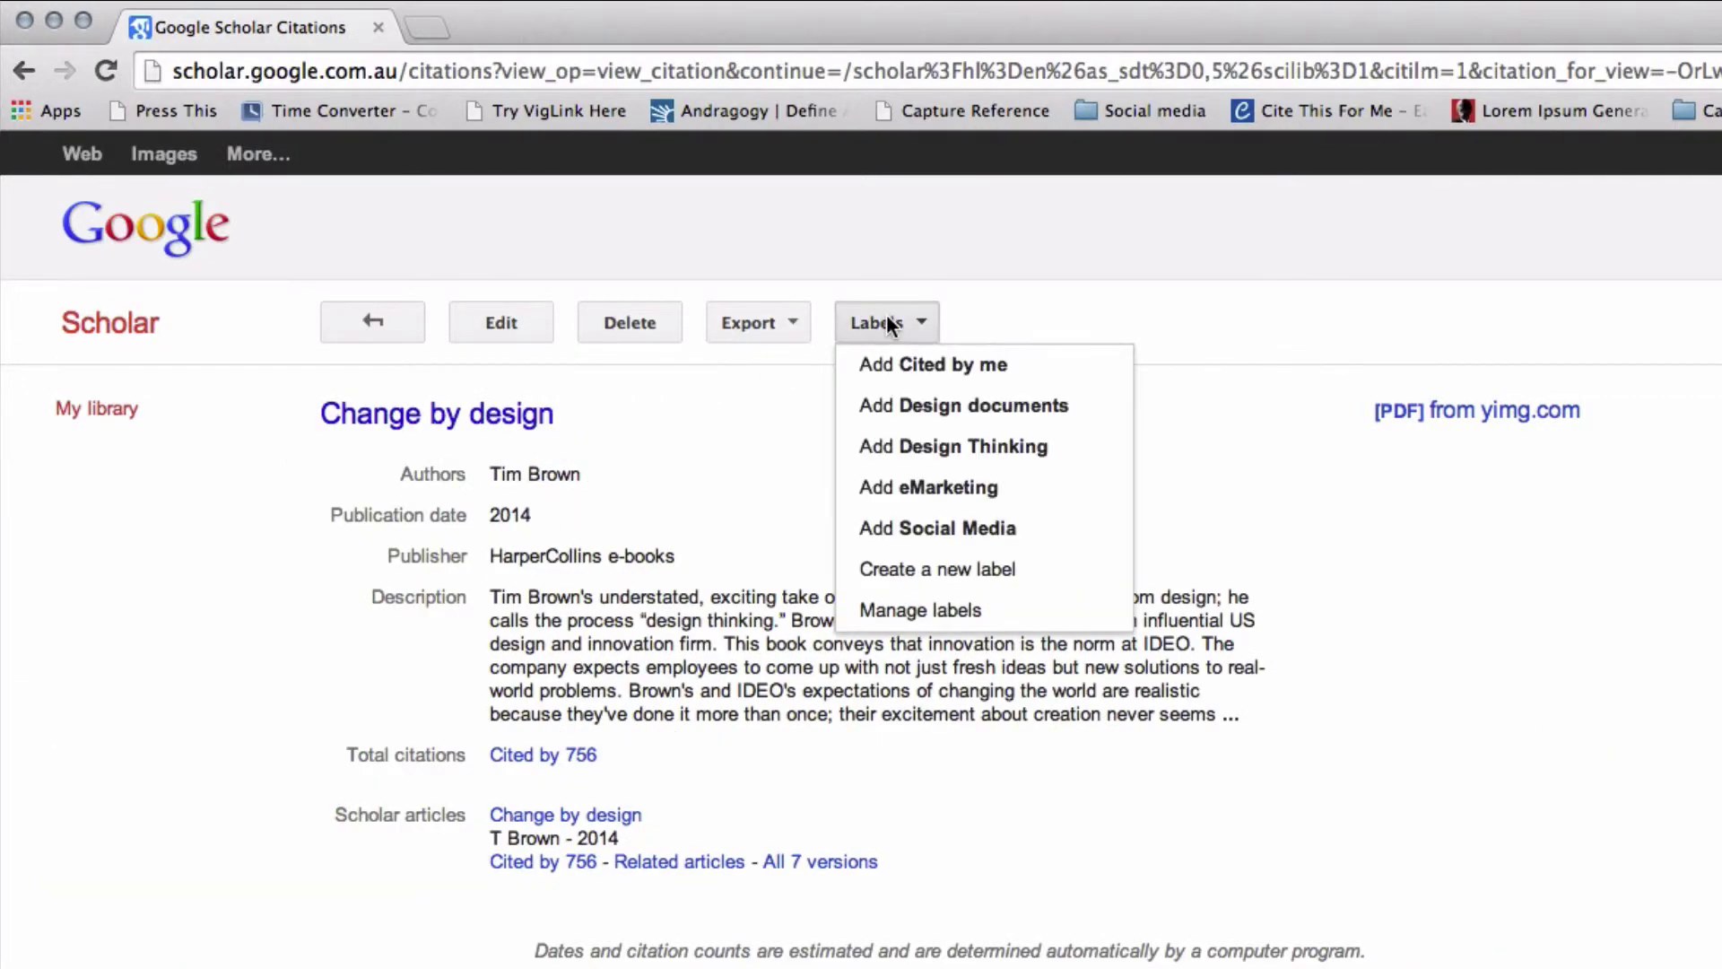
click(990, 455)
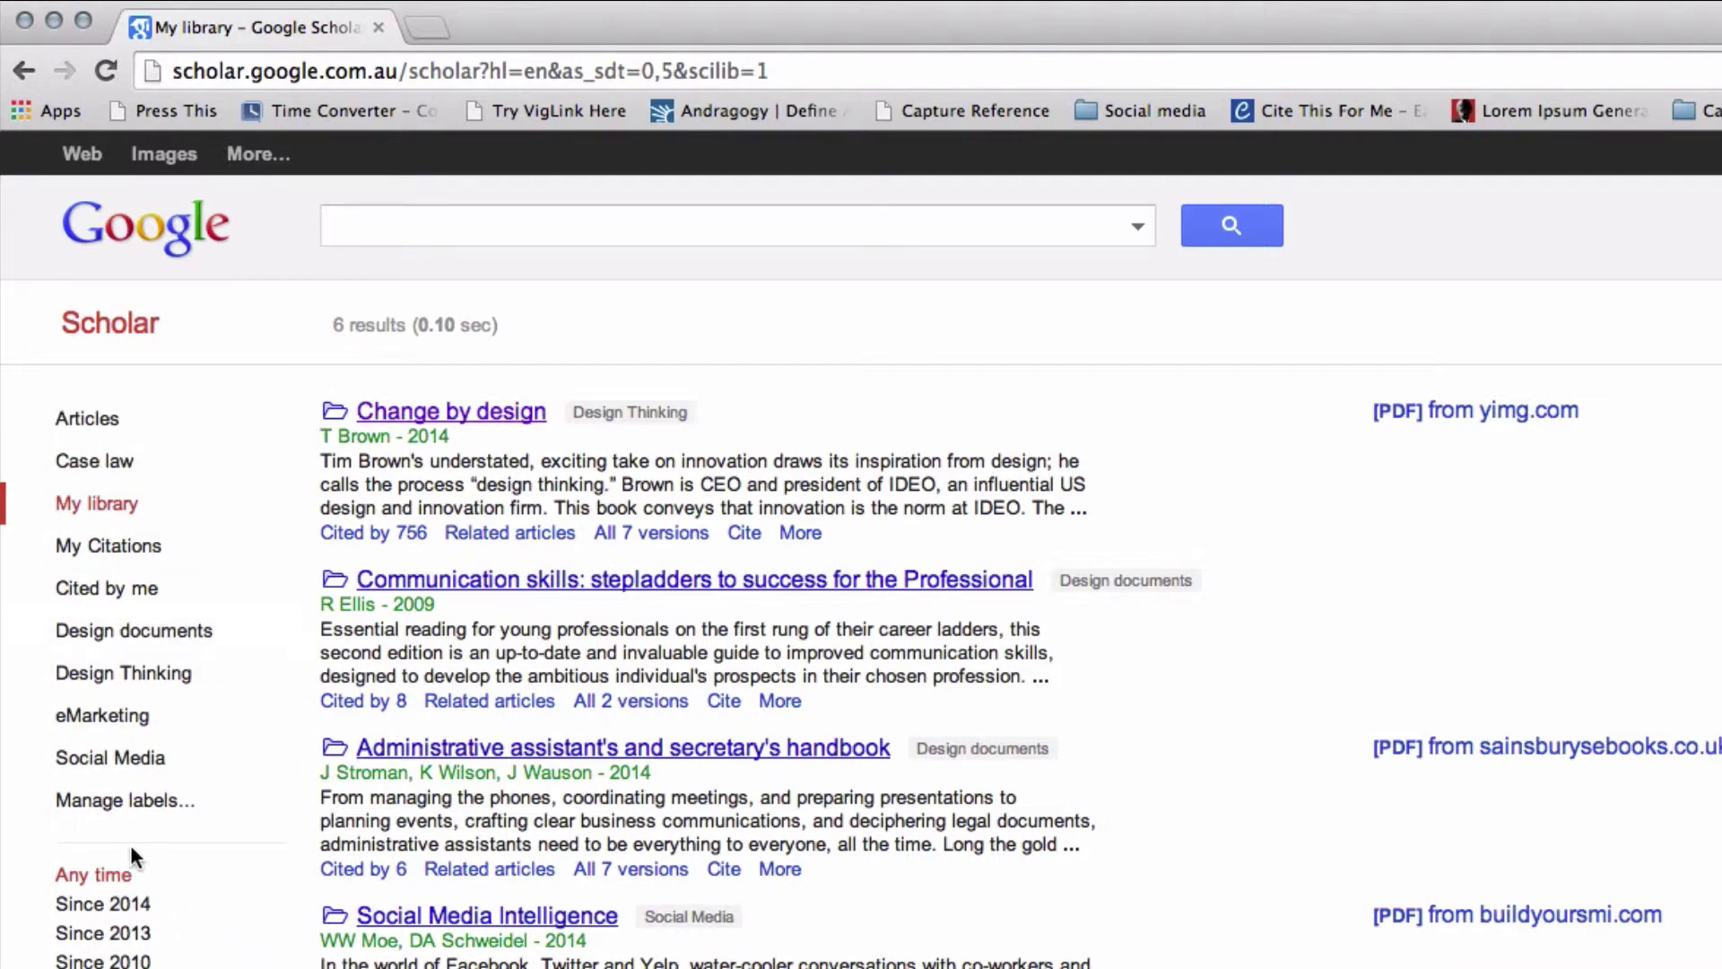
scroll(125, 802, down, 1)
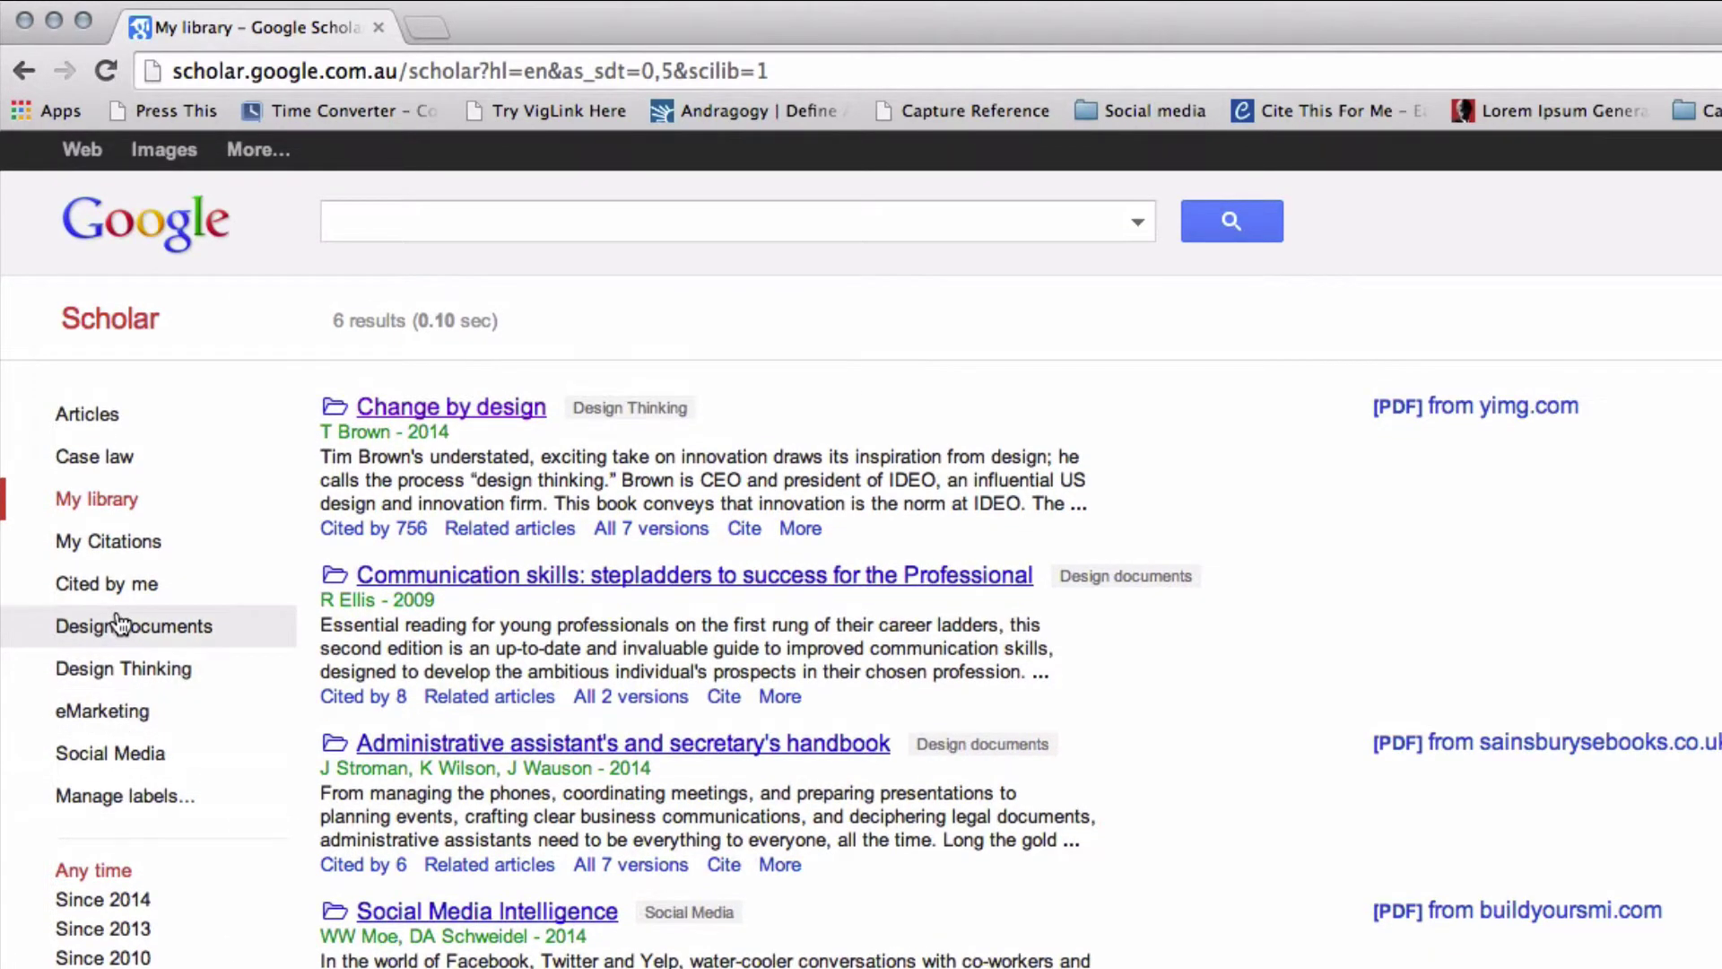
click(122, 671)
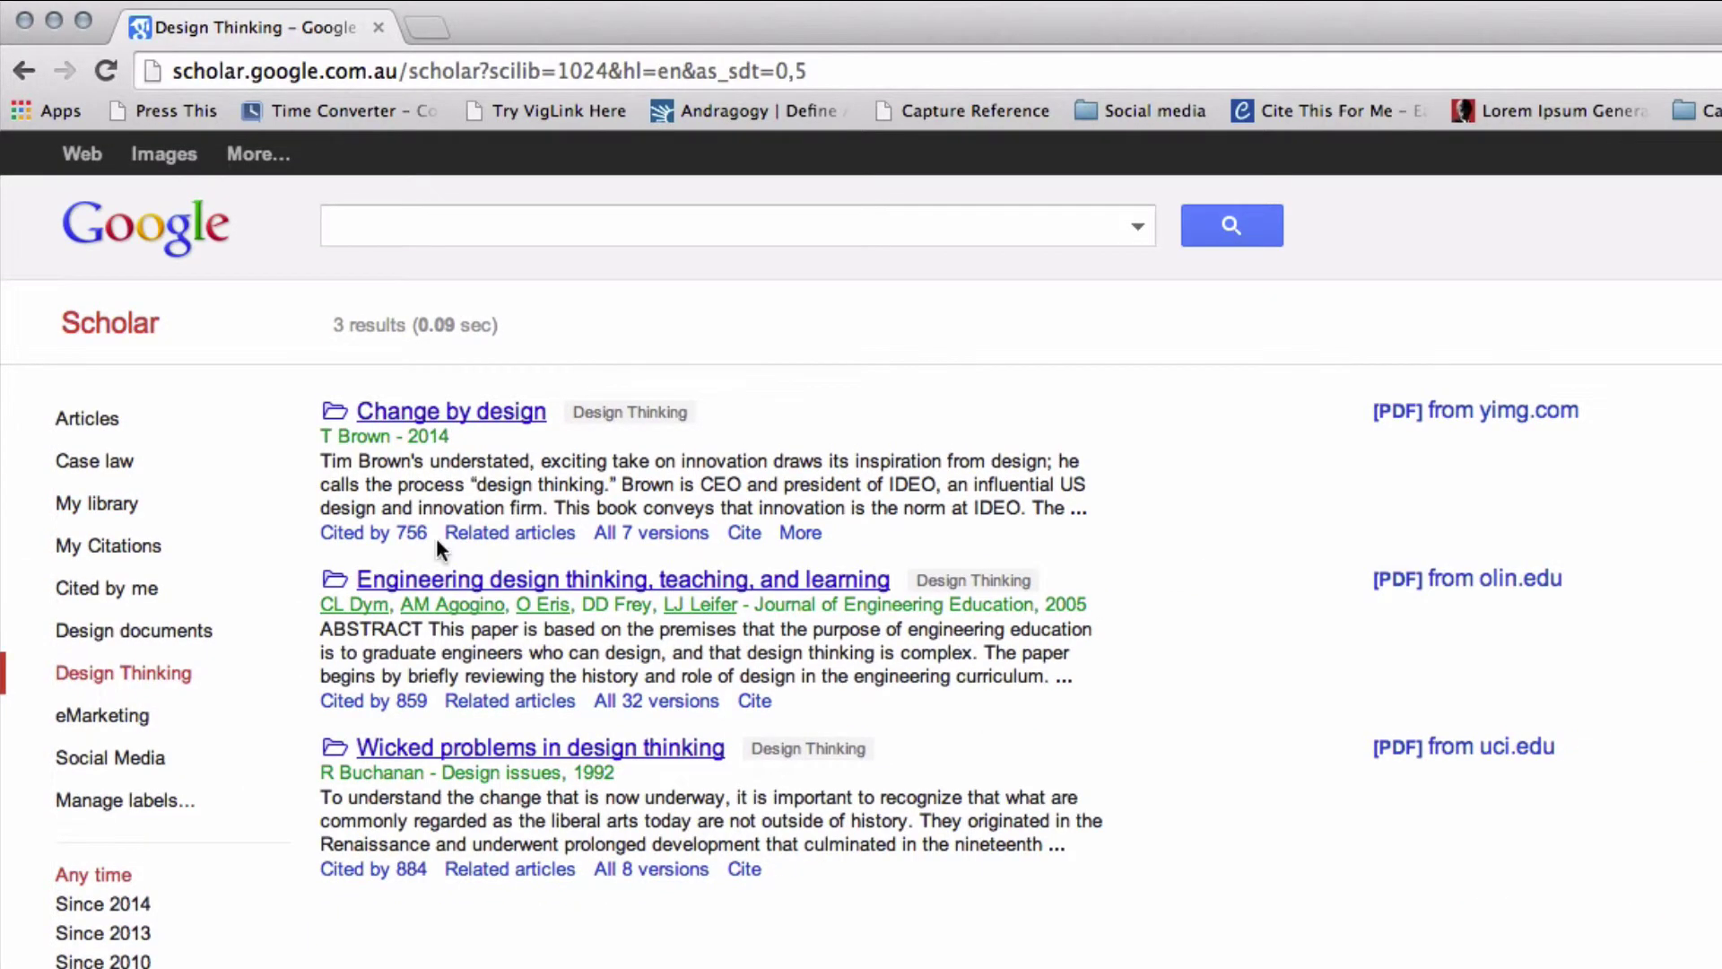